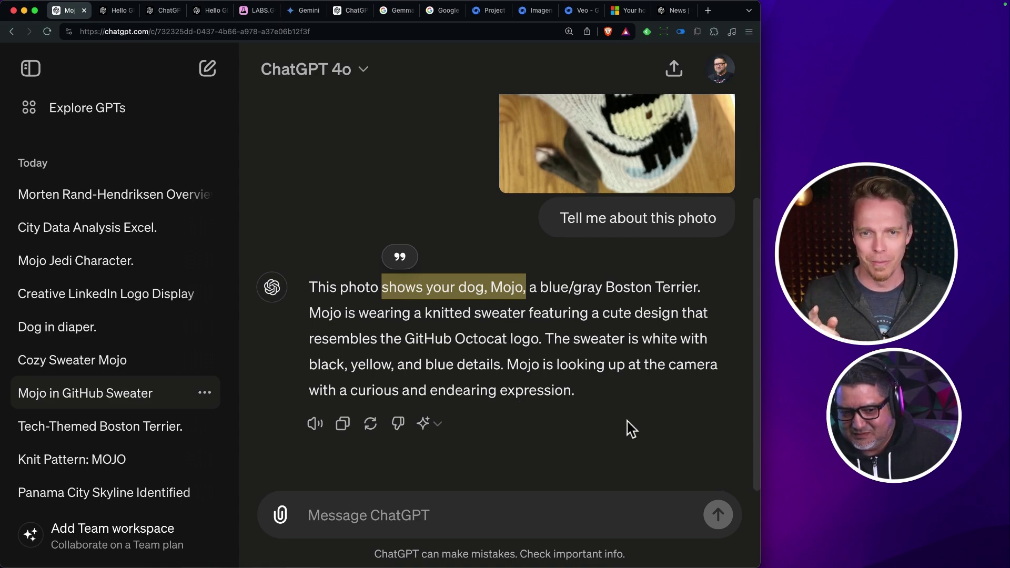
Go to the Personalization page of Settings, where Memory is switched on
left_click(721, 69)
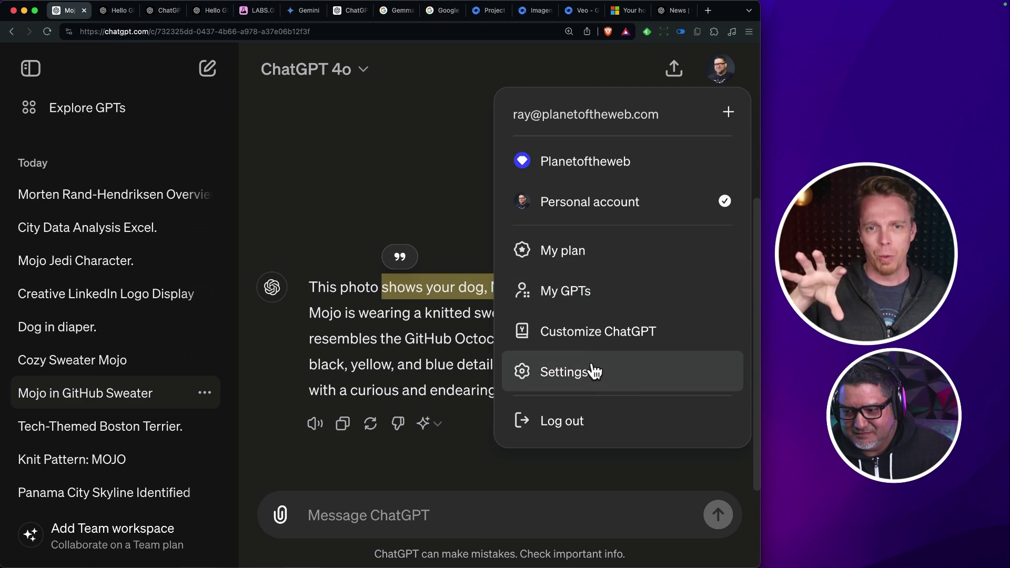
left_click(613, 372)
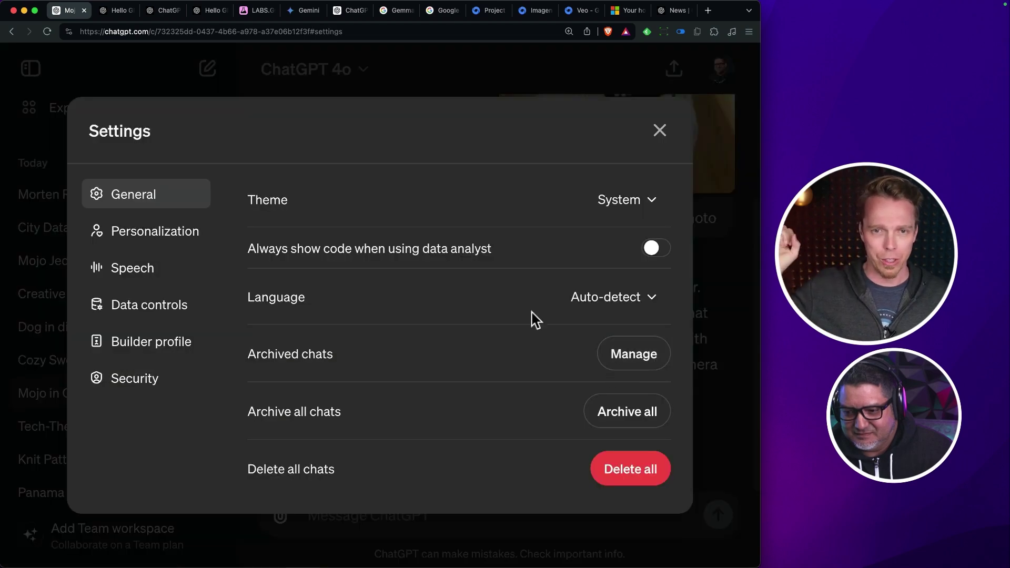
left_click(140, 235)
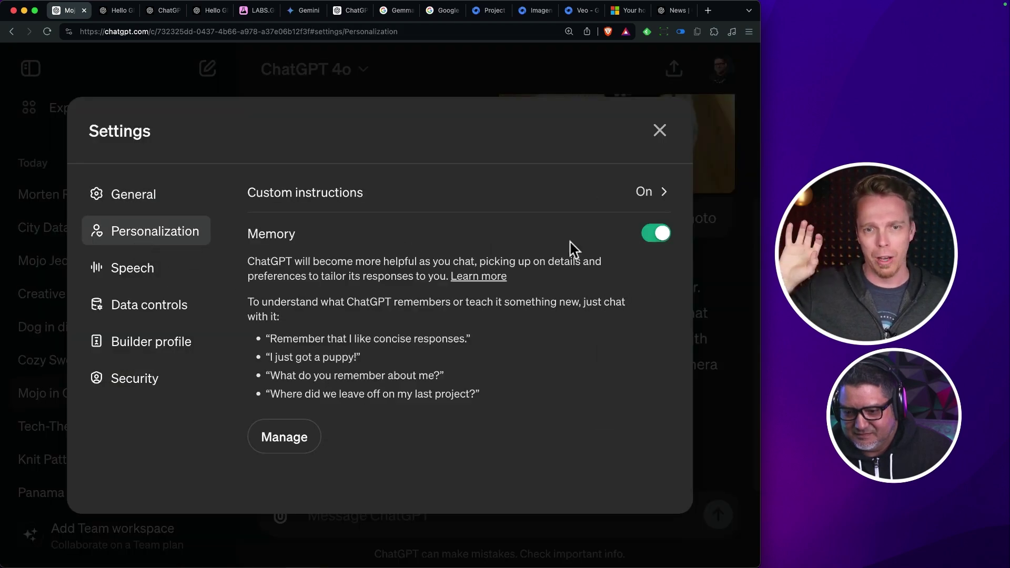
Scroll through the saved memories list, then close it
left_click(284, 435)
scroll(325, 398, "up", 2)
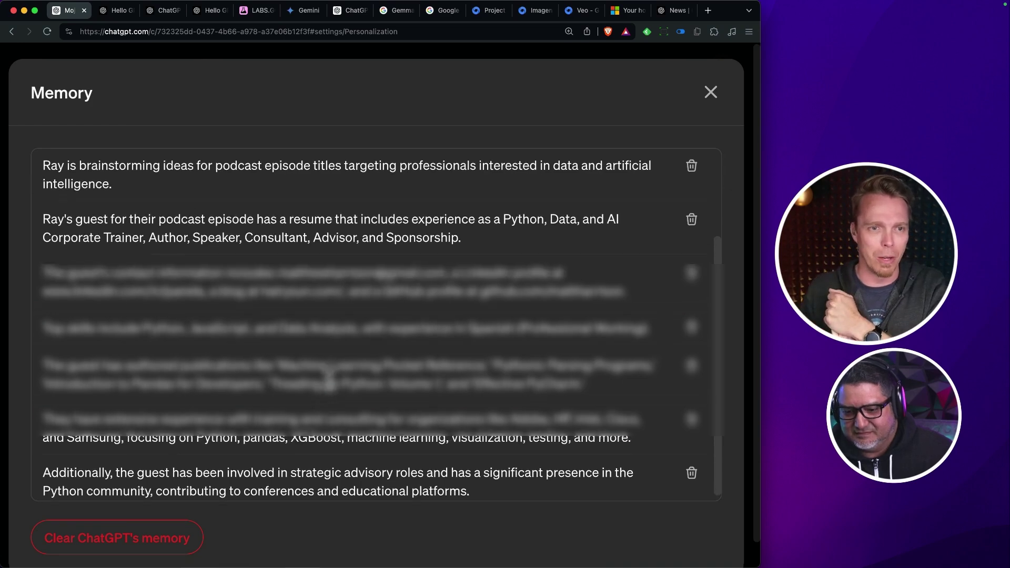
scroll(329, 378, "up", 4)
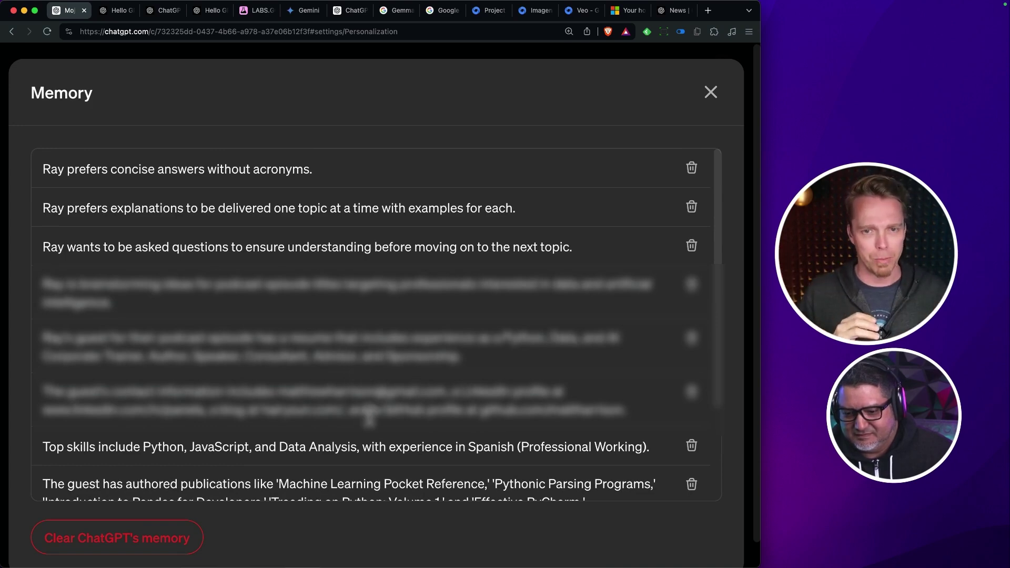
scroll(413, 444, "down", 3)
scroll(416, 442, "up", 2)
scroll(416, 444, "up", 1)
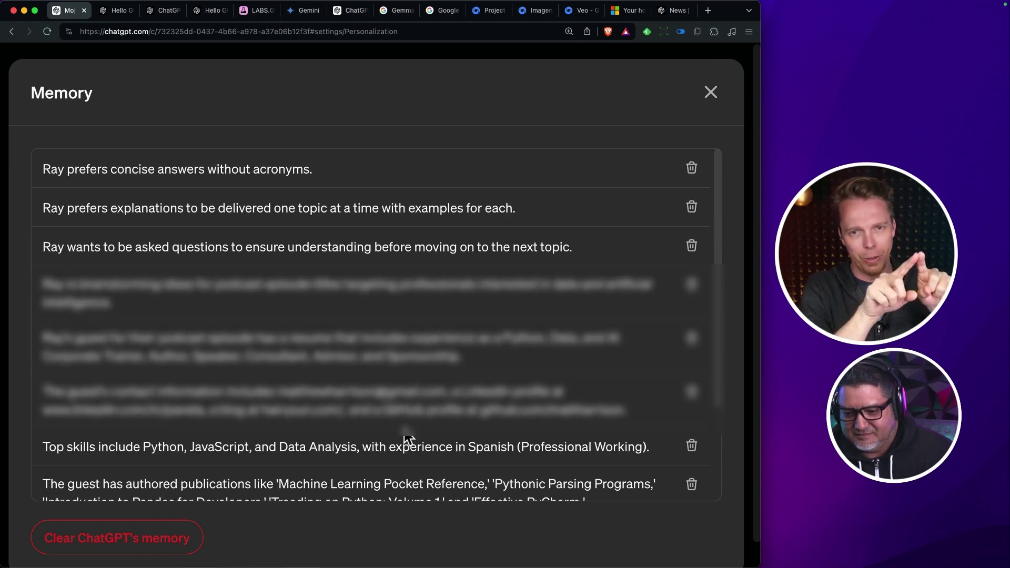
scroll(374, 436, "down", 1)
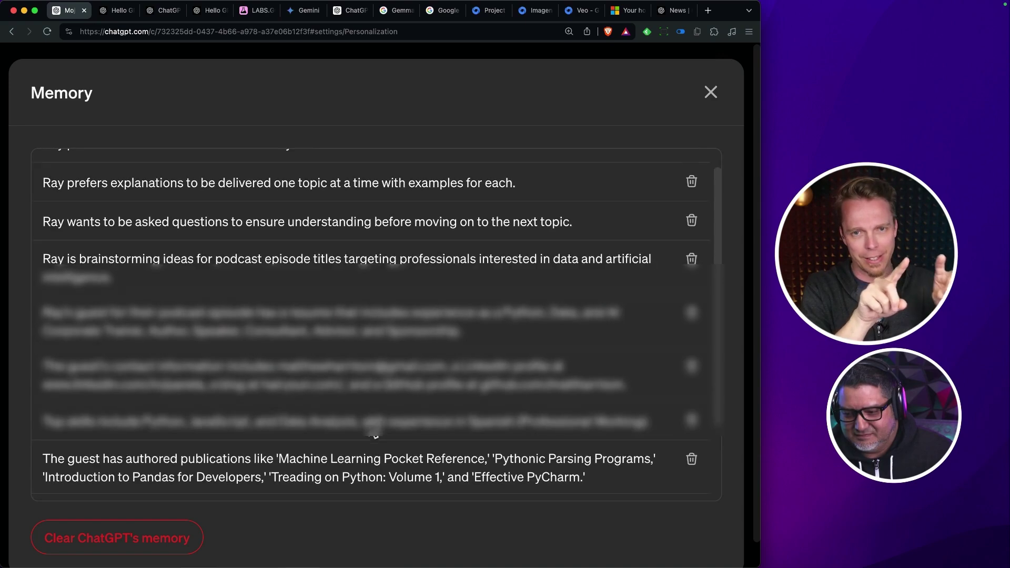
scroll(373, 431, "up", 1)
scroll(371, 426, "down", 4)
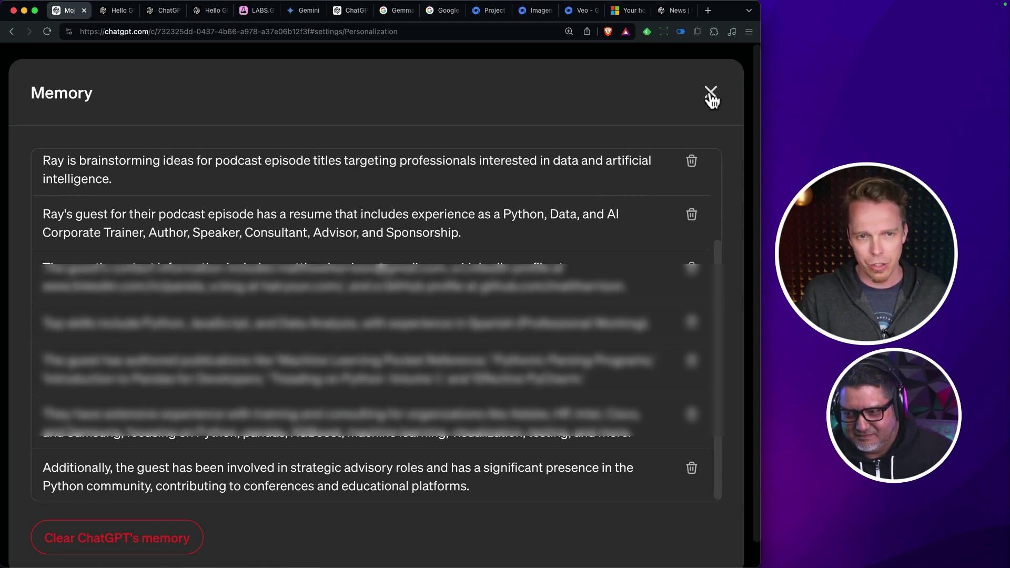
left_click(710, 93)
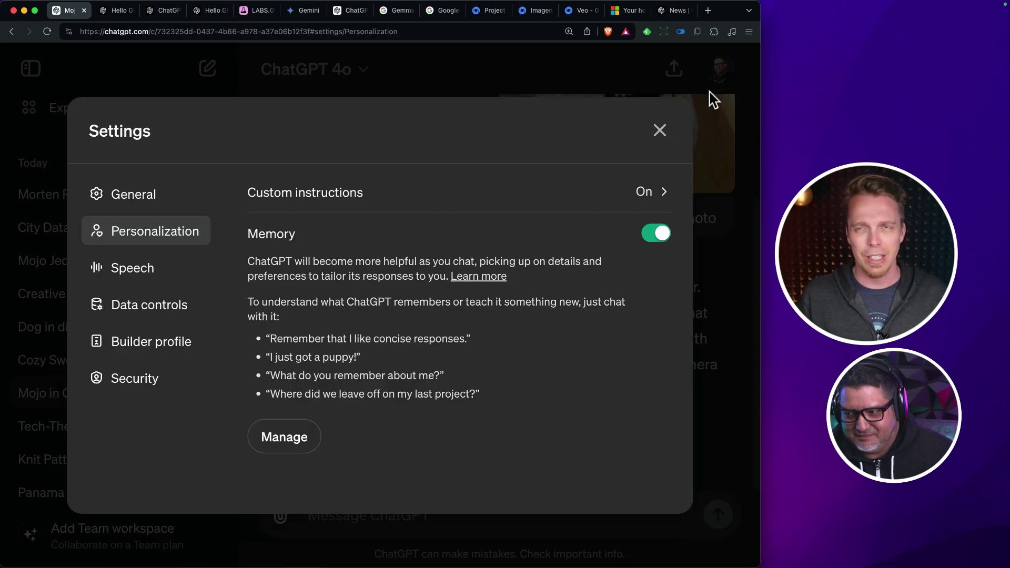
Close Settings and scroll from the Boston Terrier photo back down to its description
left_click(660, 132)
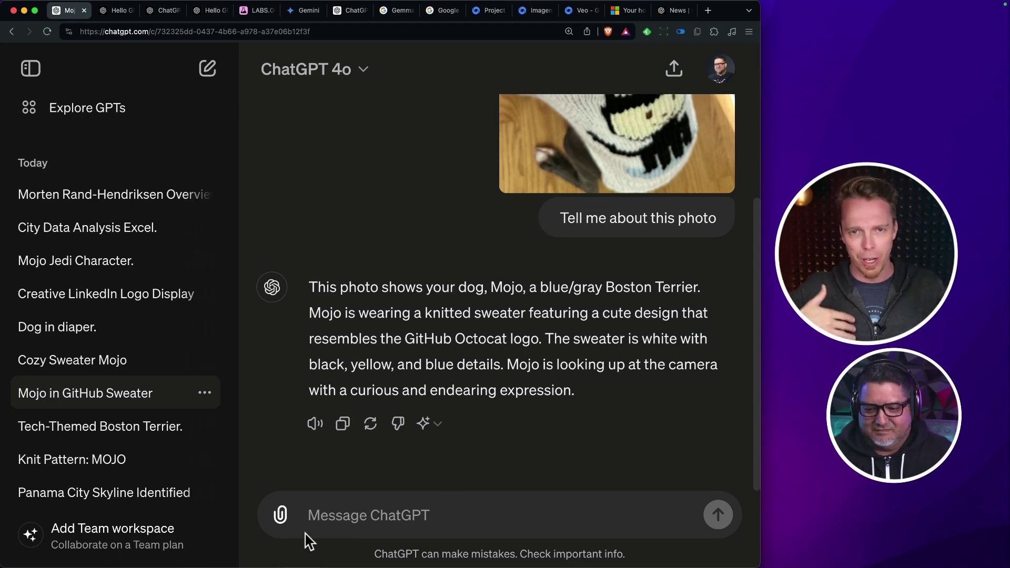
scroll(450, 465, "up", 1)
scroll(453, 464, "up", 5)
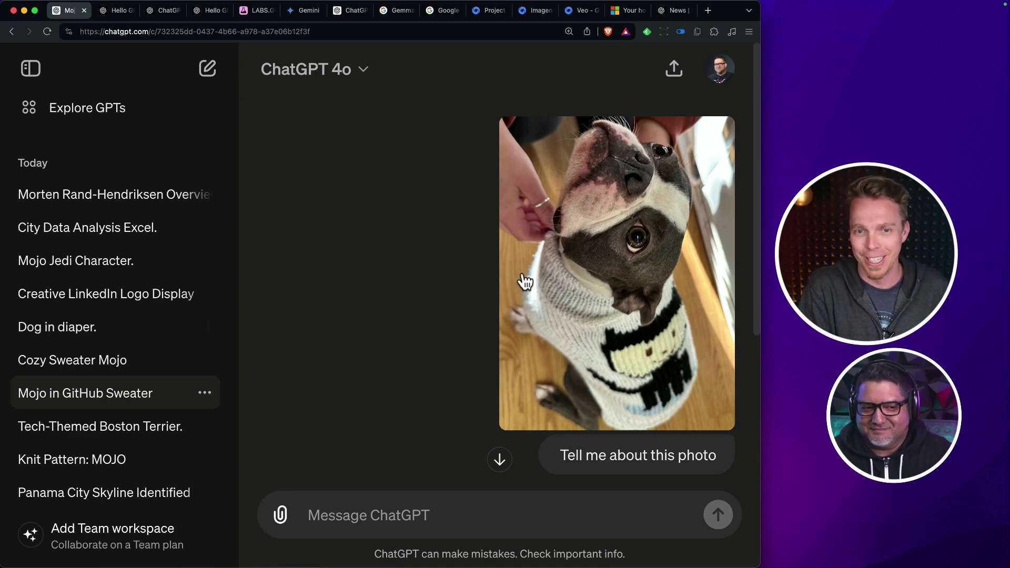
scroll(463, 400, "down", 5)
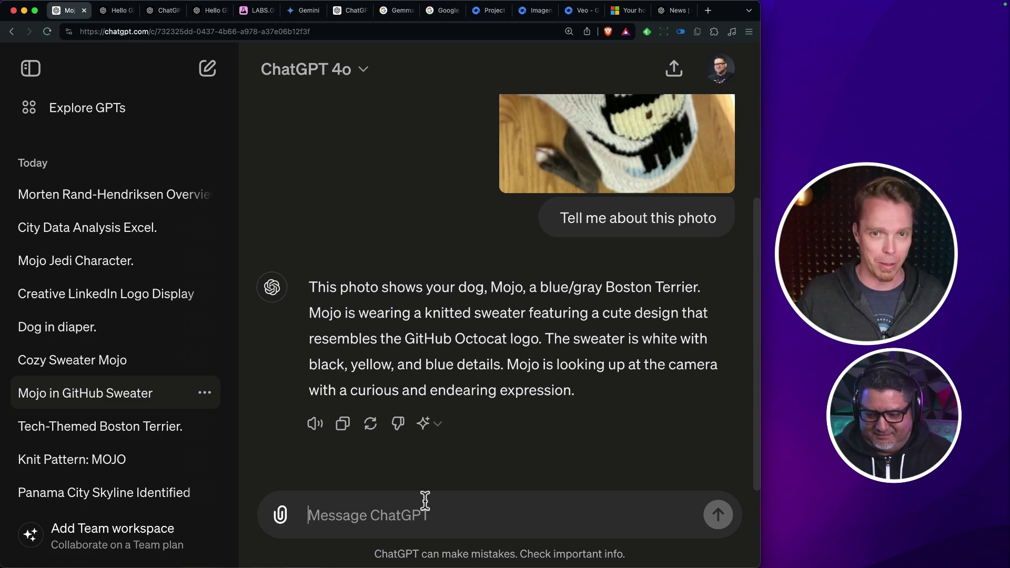
Tell ChatGPT 'Remember that I love GitHub' and check the new entry in saved memories
type("Remem")
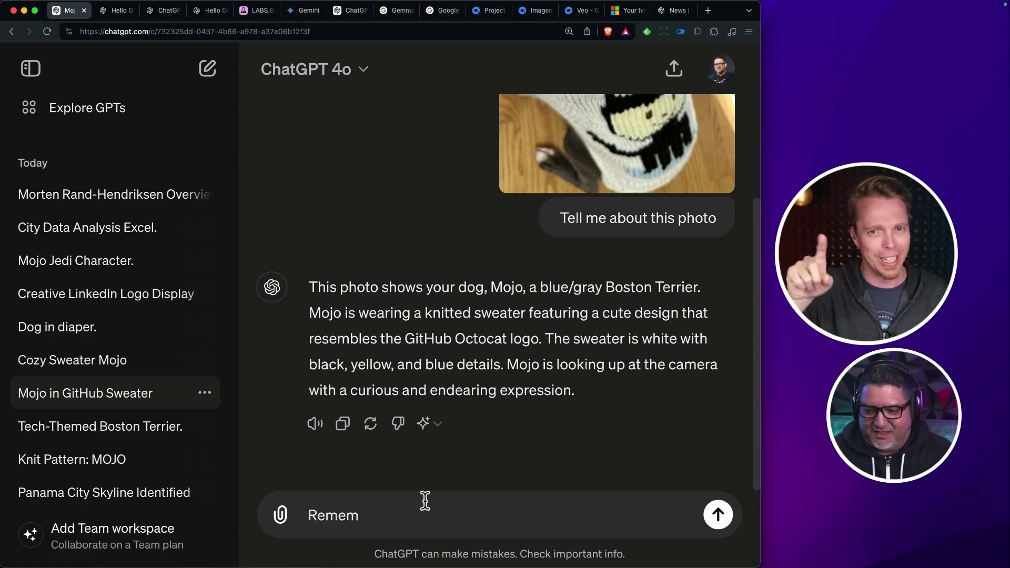
type("ber that I love GitHub")
key("Return")
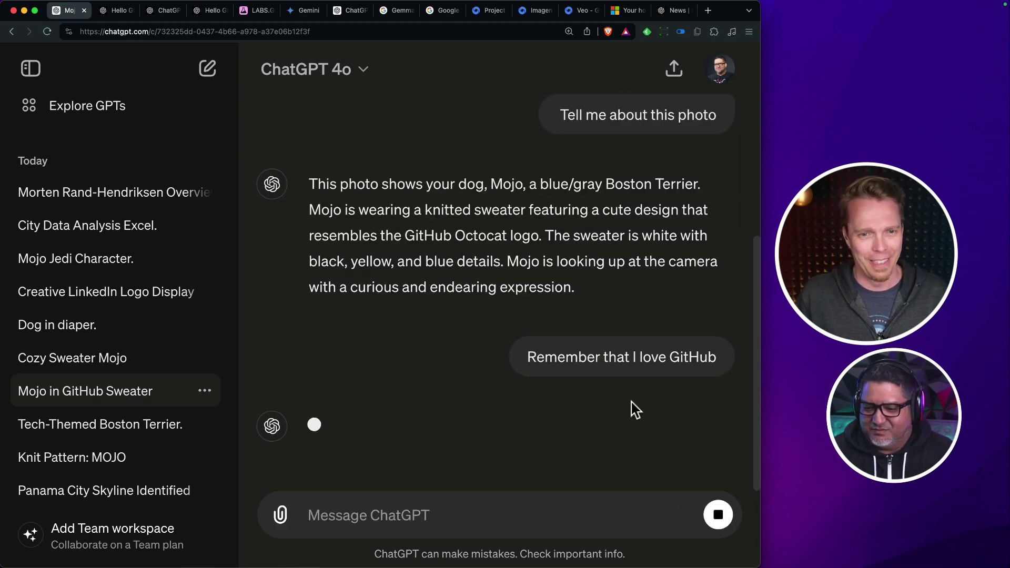
mouse_move(371, 429)
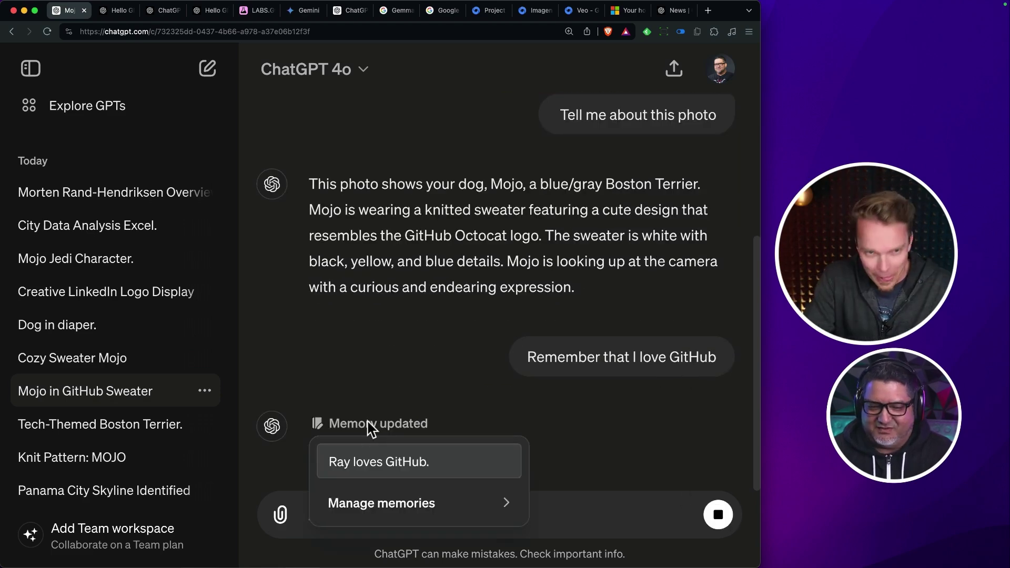
mouse_move(408, 338)
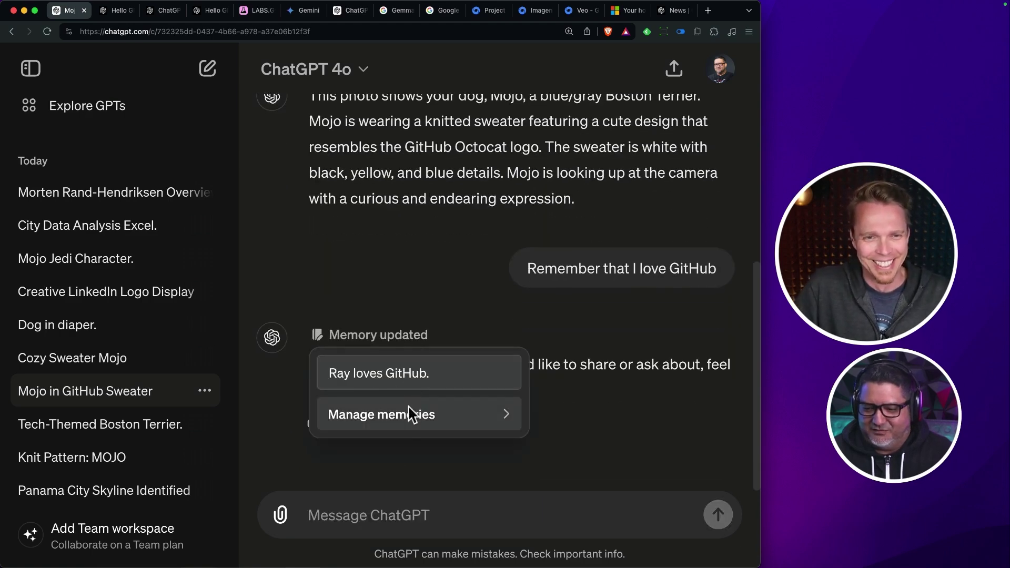
left_click(409, 424)
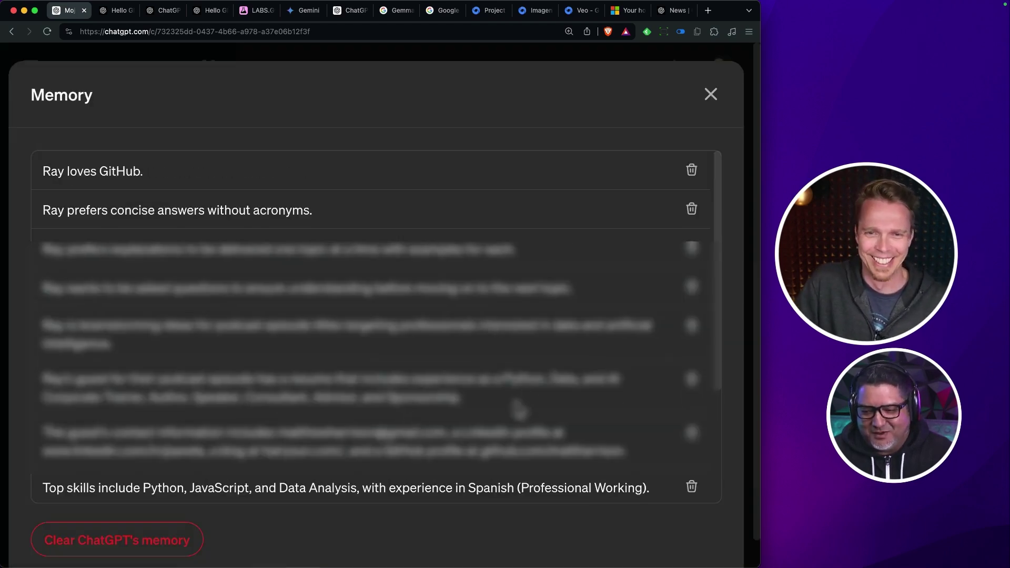
scroll(606, 363, "down", 3)
scroll(608, 366, "up", 3)
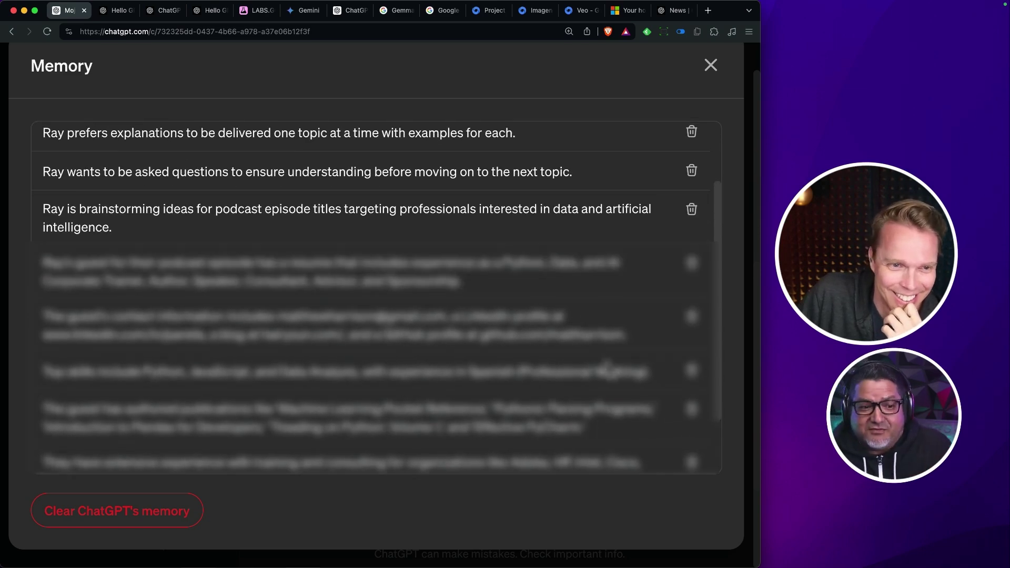
scroll(579, 416, "up", 2)
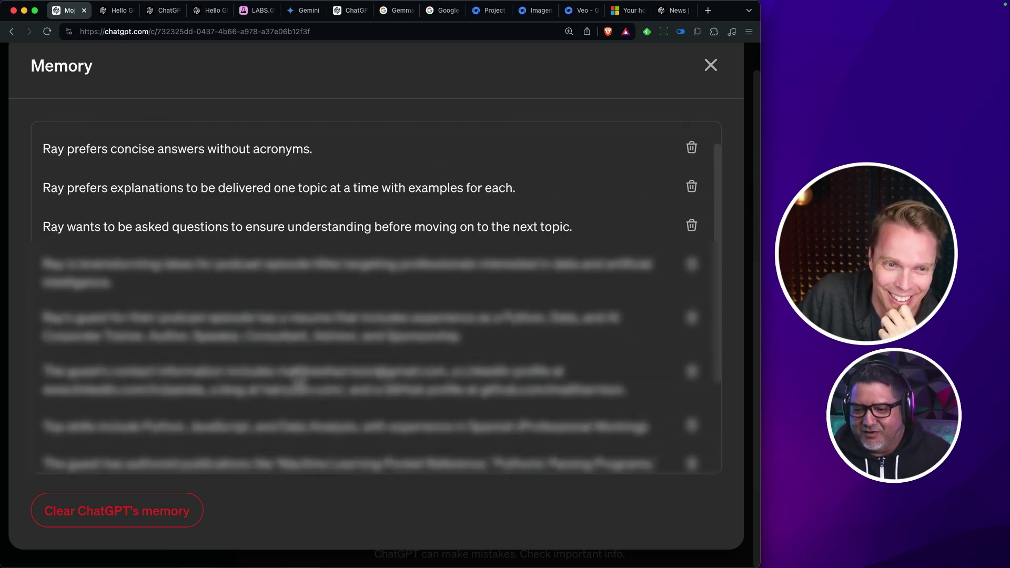
scroll(352, 387, "up", 2)
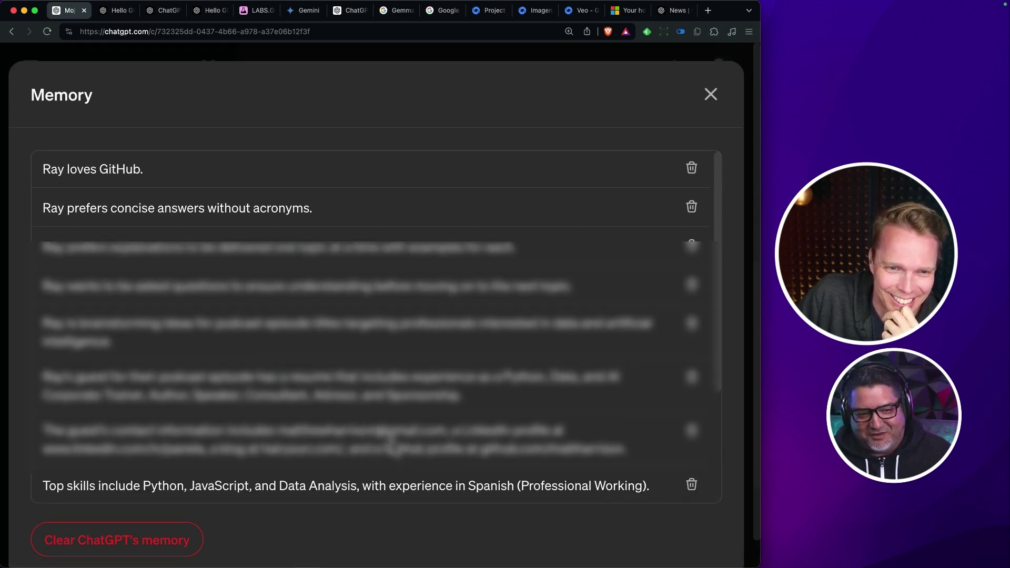
key("Escape")
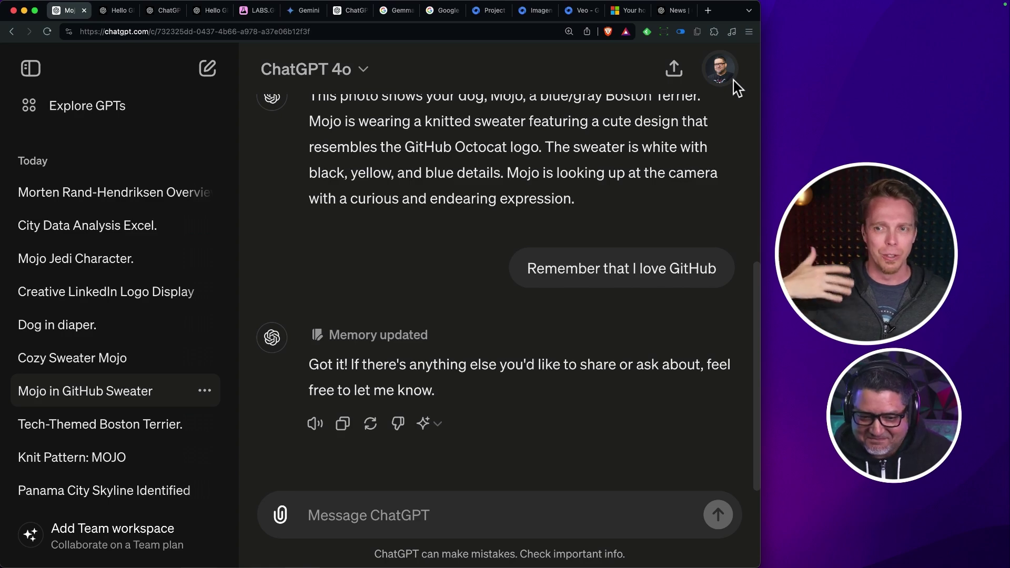
Scroll back up to the Boston Terrier sweater photo at the top of the chat
mouse_move(400, 339)
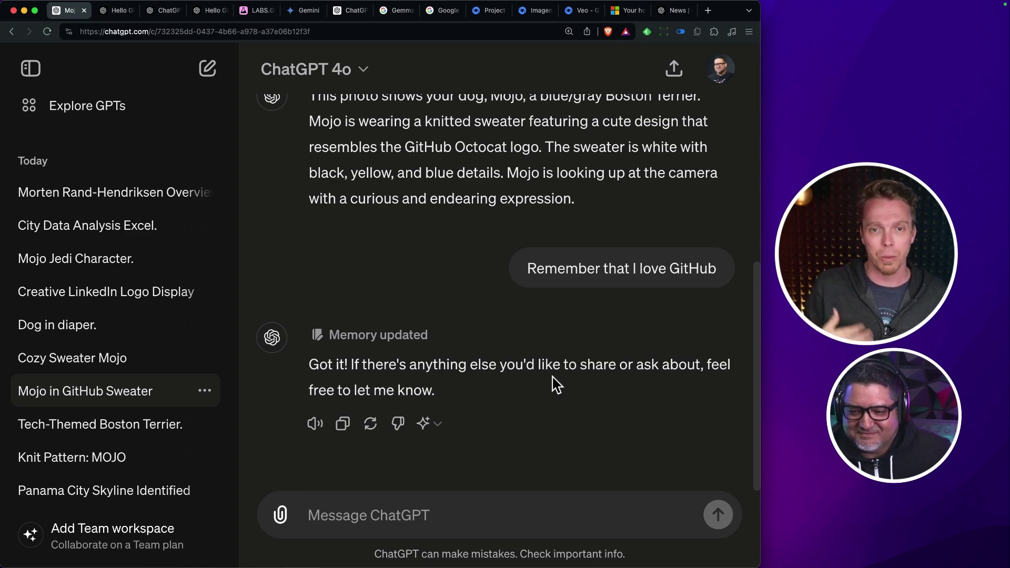
scroll(556, 381, "up", 5)
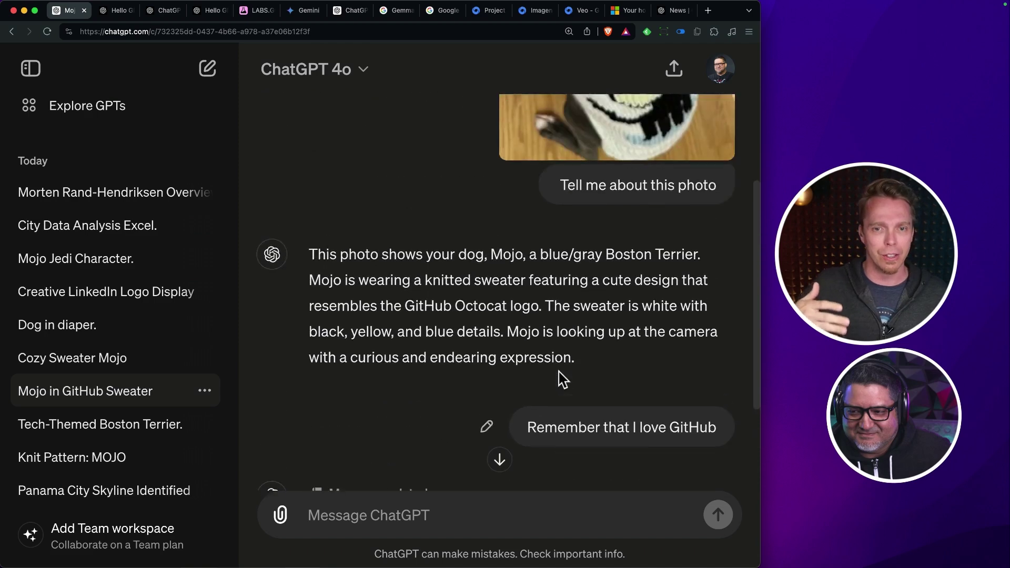
scroll(554, 379, "up", 5)
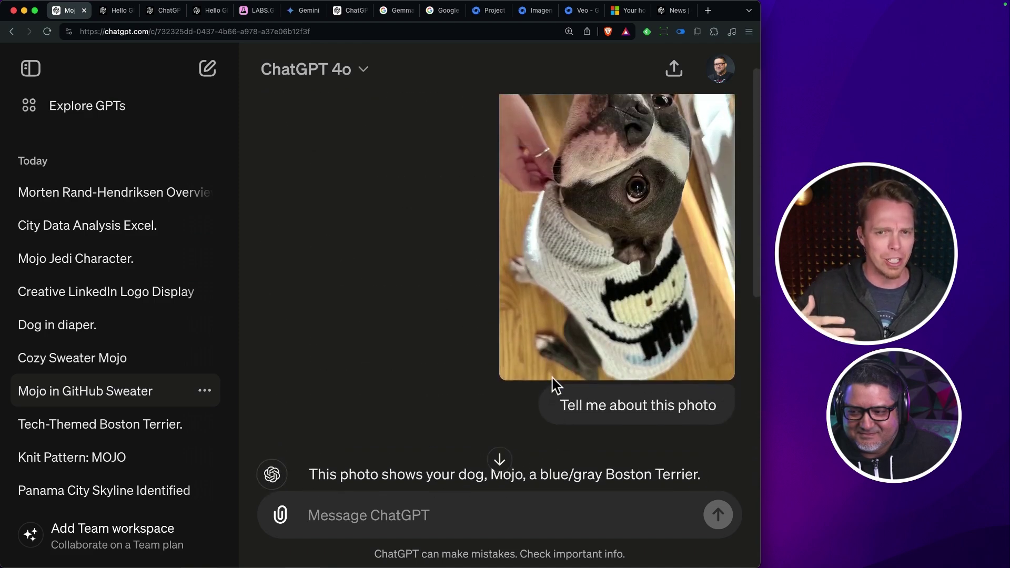
scroll(556, 385, "up", 2)
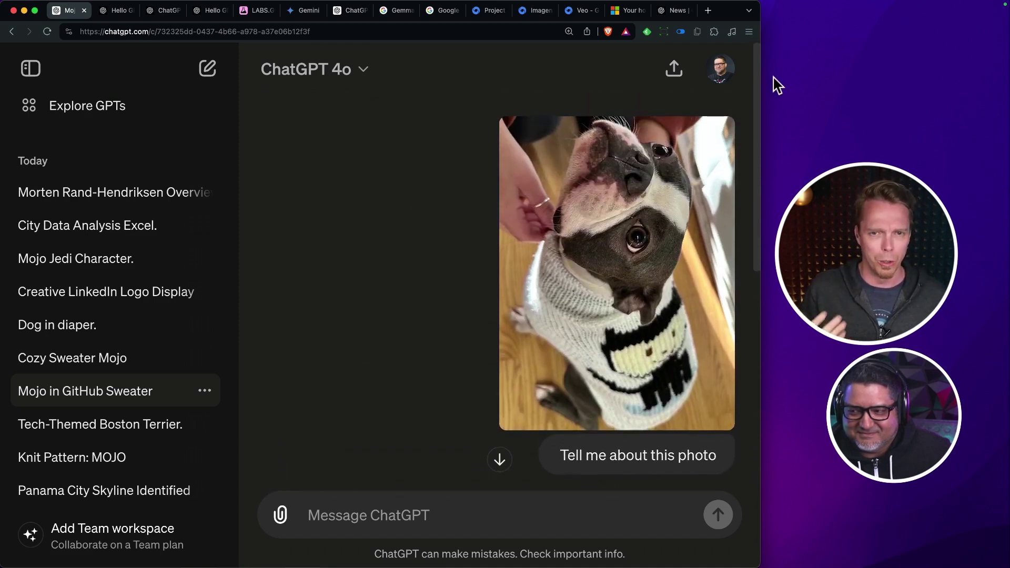
Open Customize ChatGPT and highlight the paragraph about Mojo, the blue/gray Boston Terrier
left_click(726, 79)
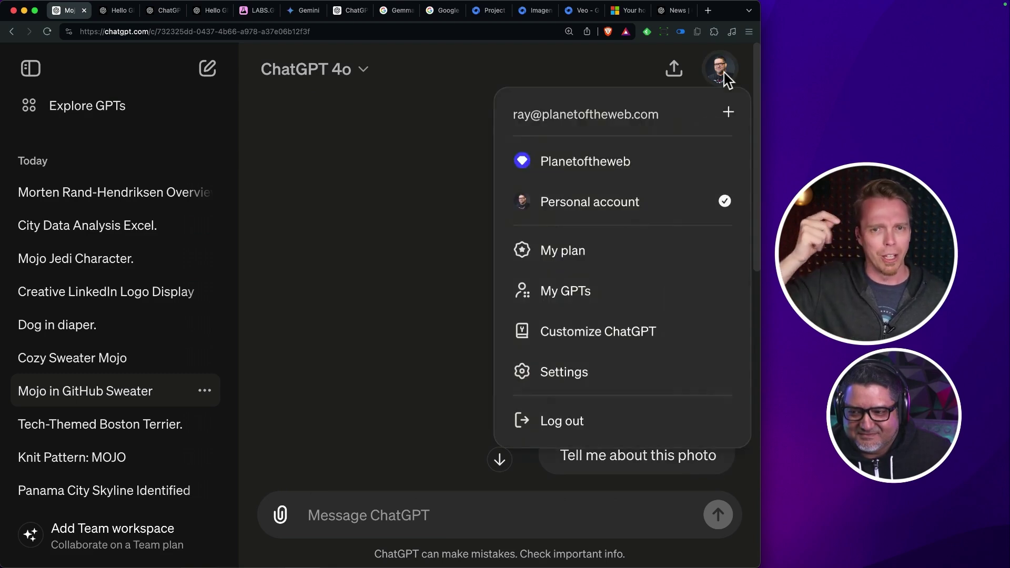
left_click(630, 340)
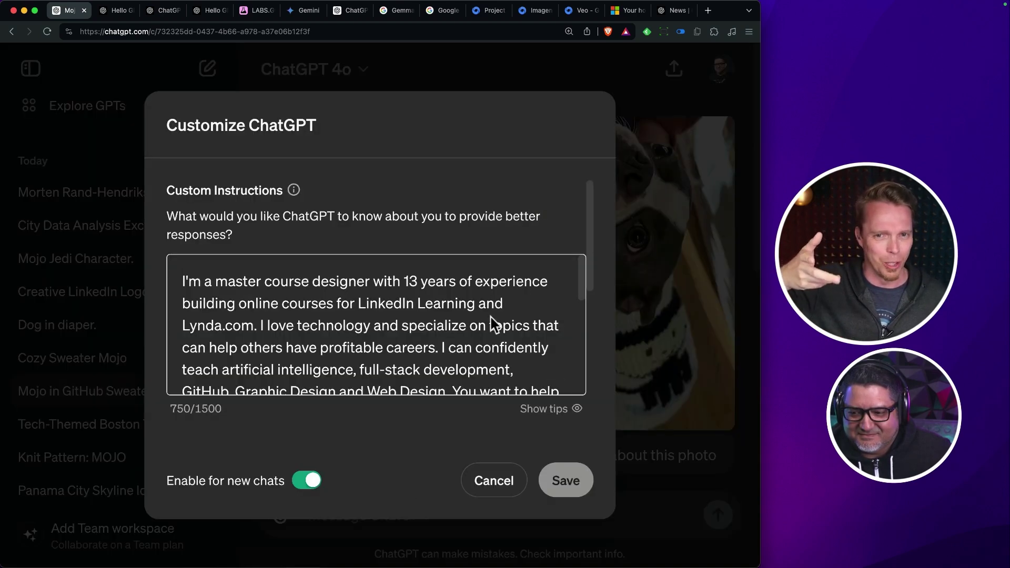
scroll(368, 343, "down", 10)
left_click_drag(373, 369, 174, 347)
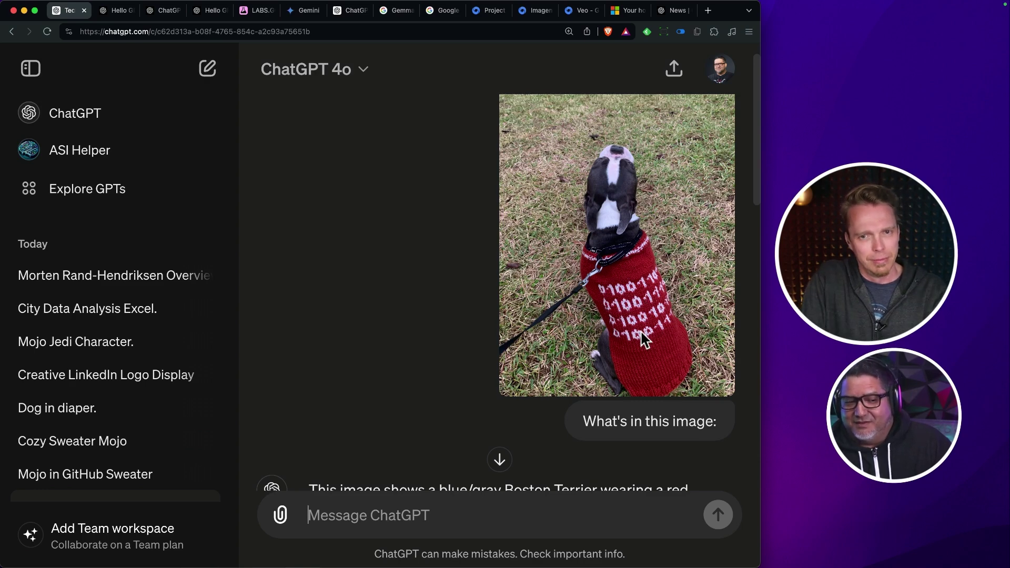
Scroll through the reply decoding the sweater's binary text as 'MOJO'
scroll(646, 340, "down", 5)
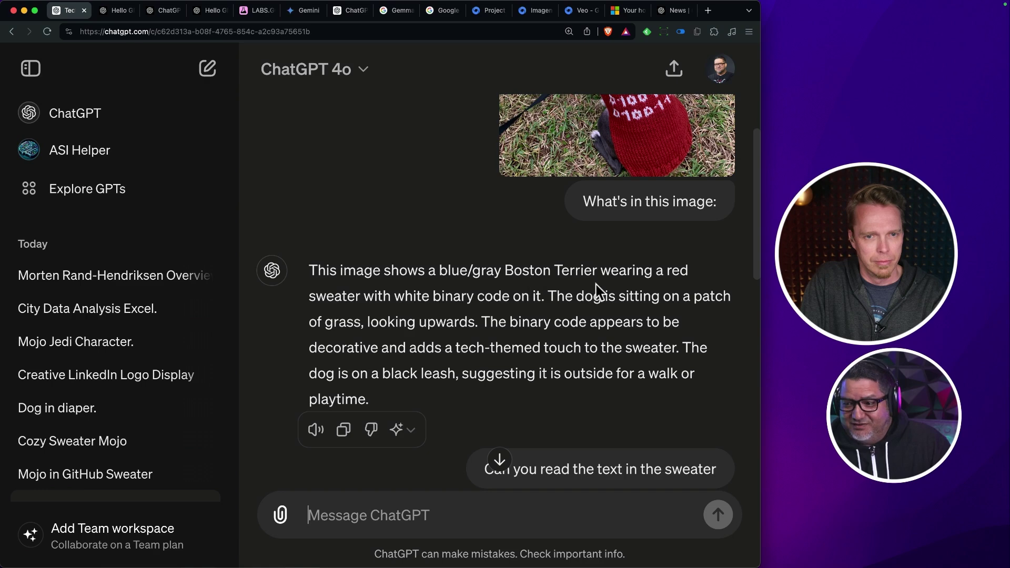
scroll(452, 306, "down", 1)
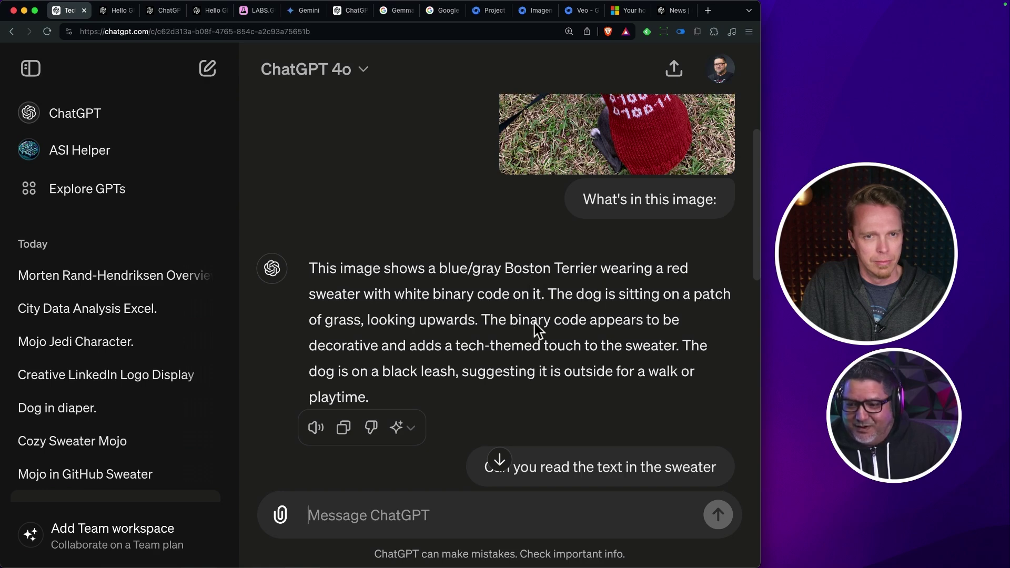
scroll(537, 329, "down", 3)
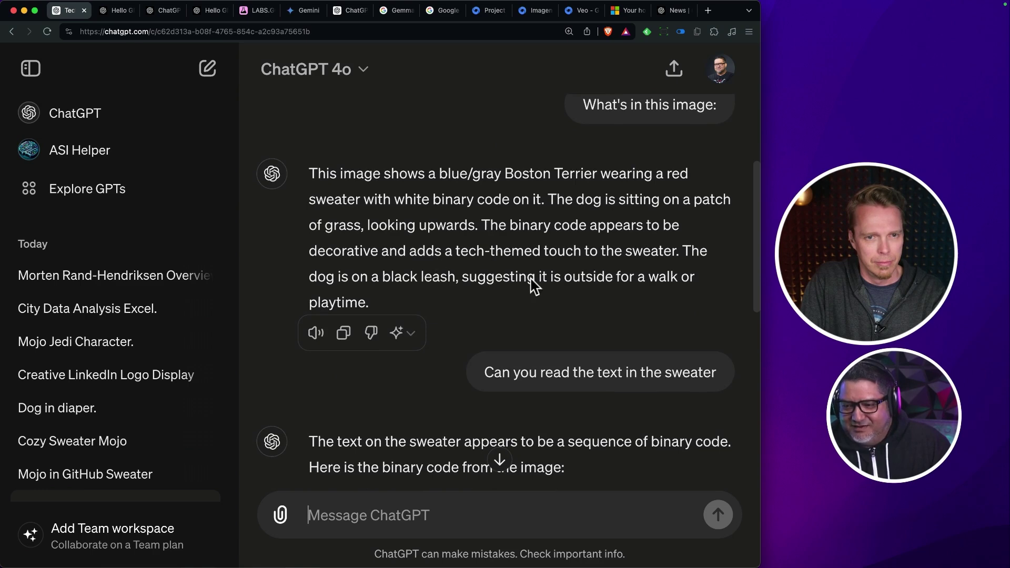
scroll(535, 287, "down", 7)
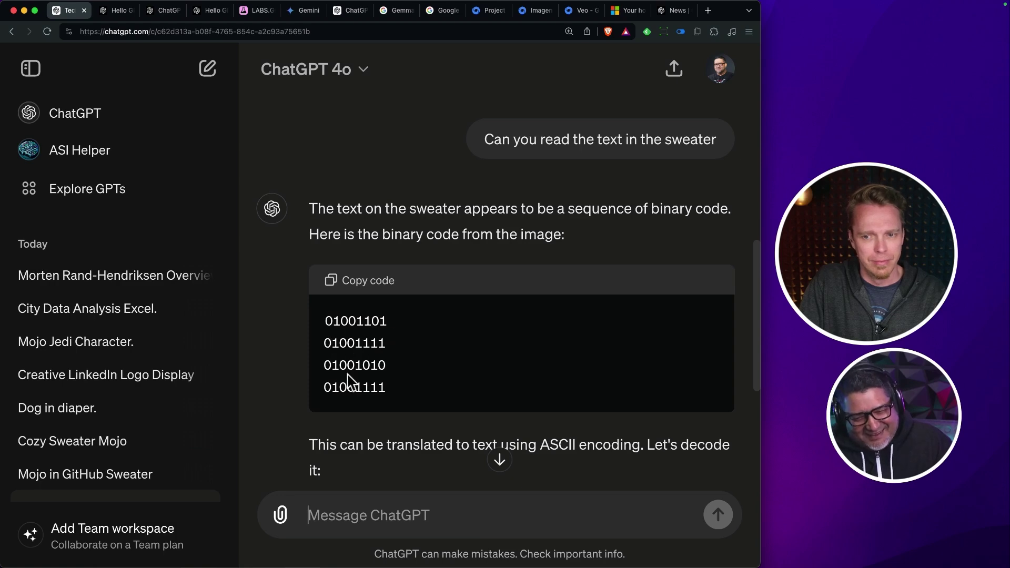
scroll(398, 401, "down", 1)
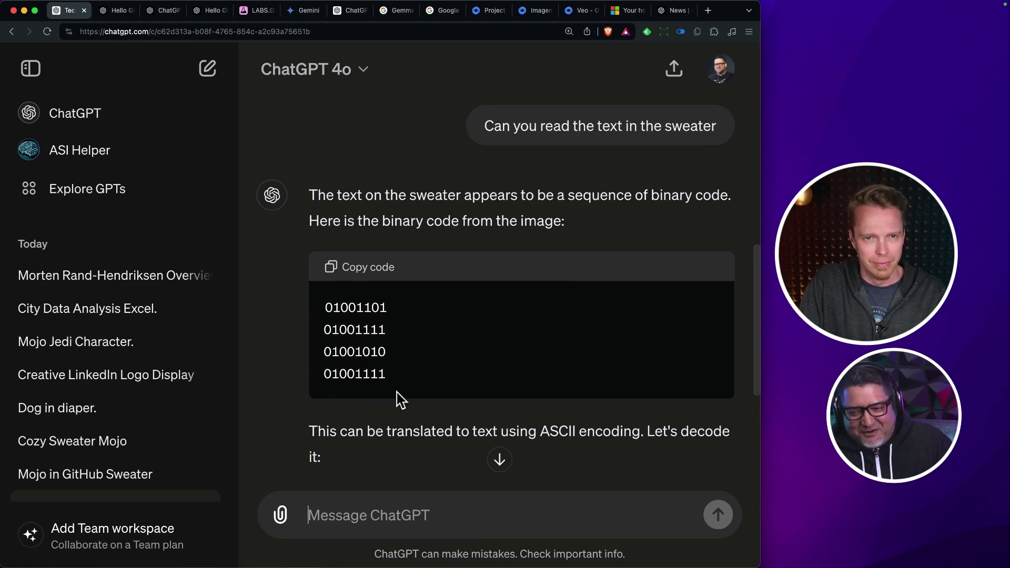
scroll(401, 401, "down", 4)
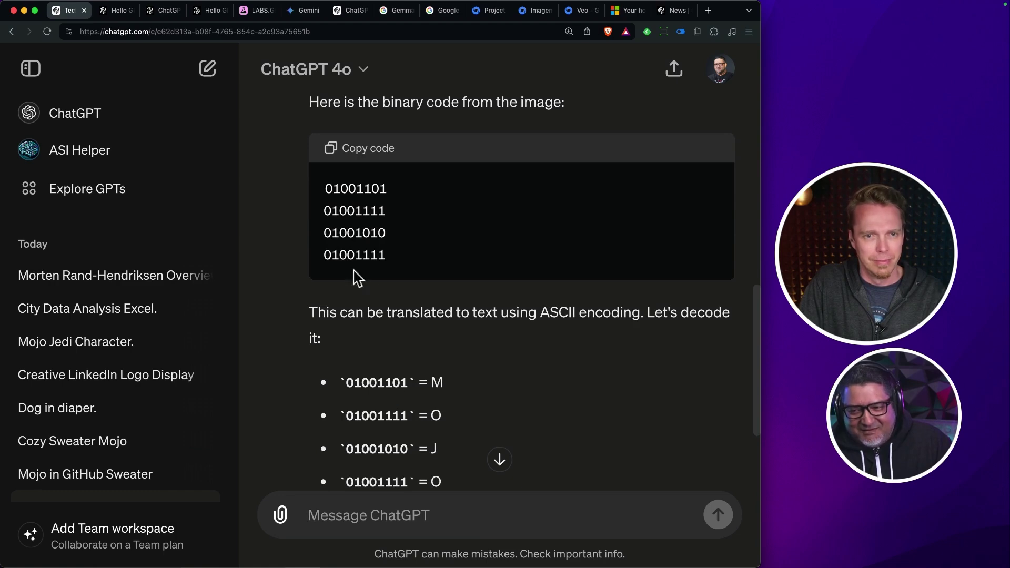
scroll(361, 329, "down", 4)
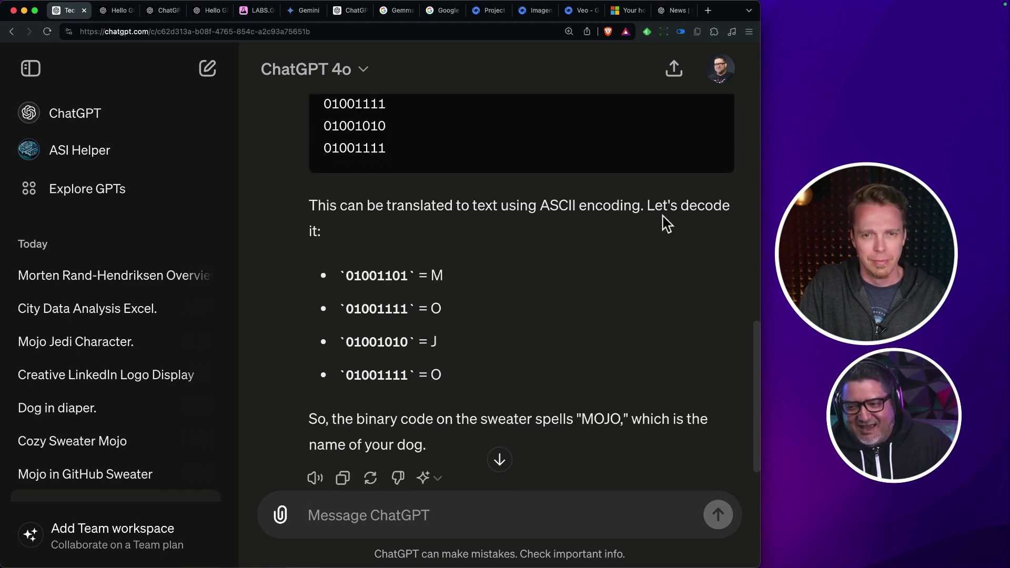
scroll(424, 389, "down", 2)
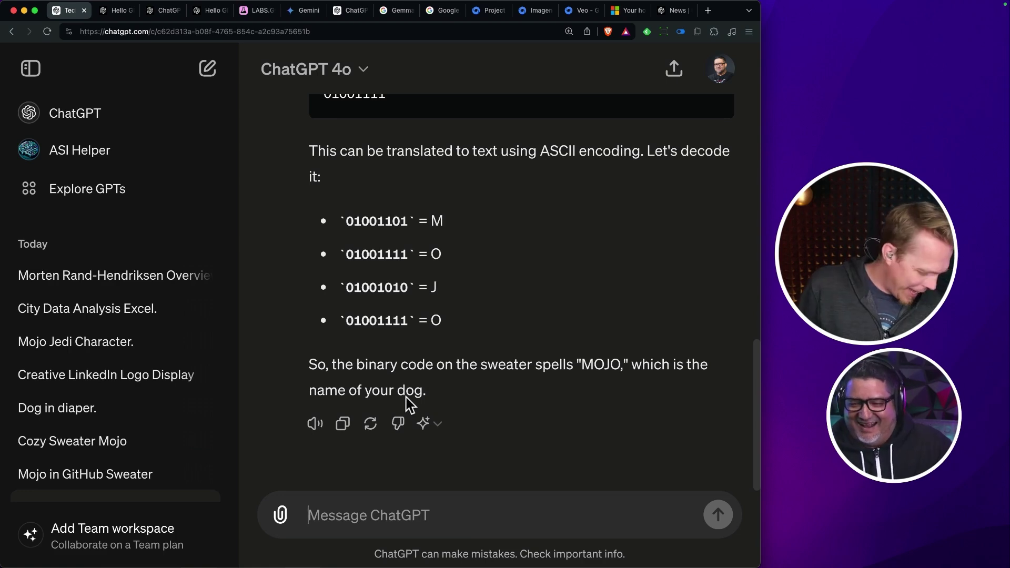
scroll(157, 418, "down", 3)
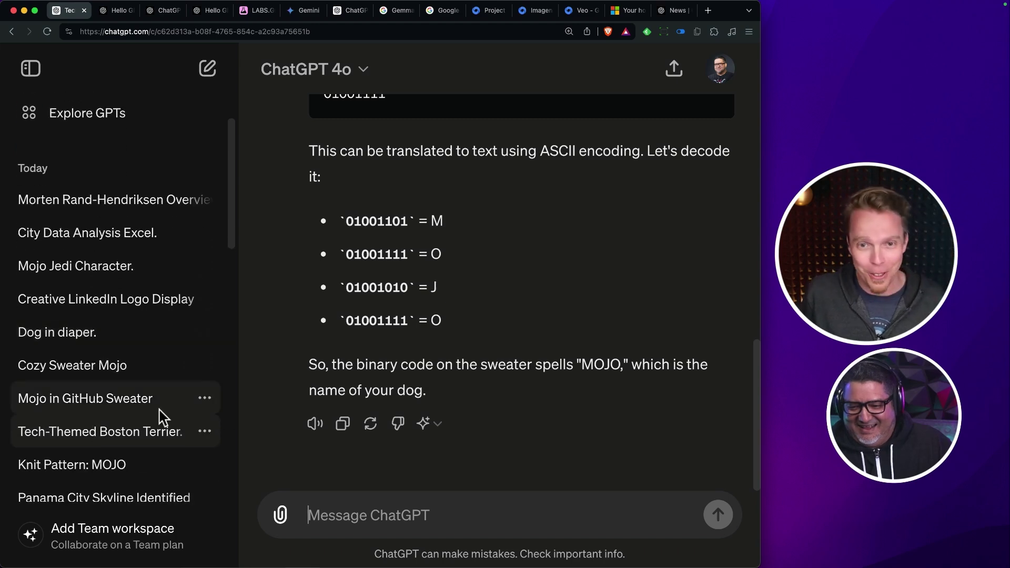
scroll(163, 415, "down", 2)
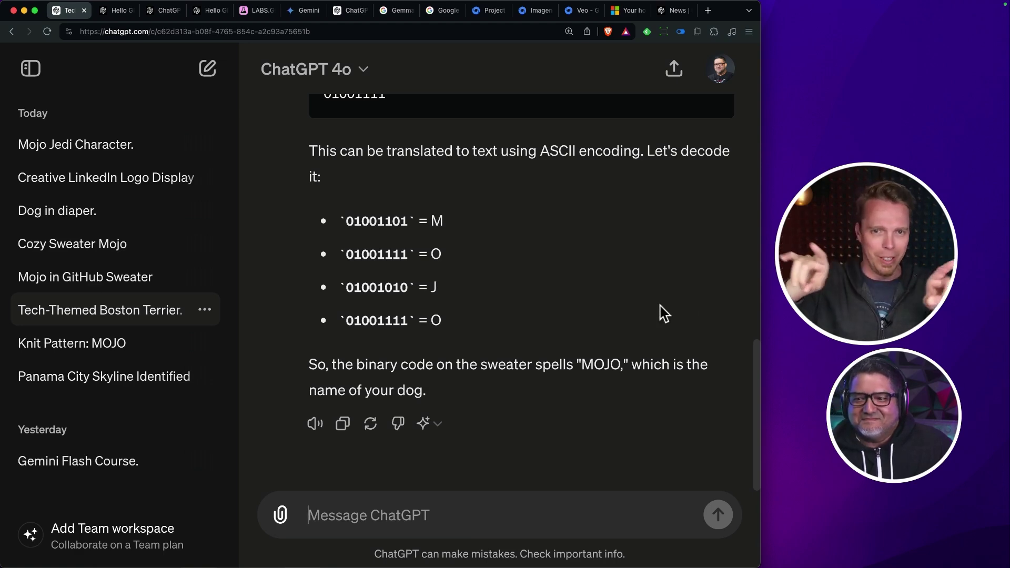
scroll(609, 340, "up", 10)
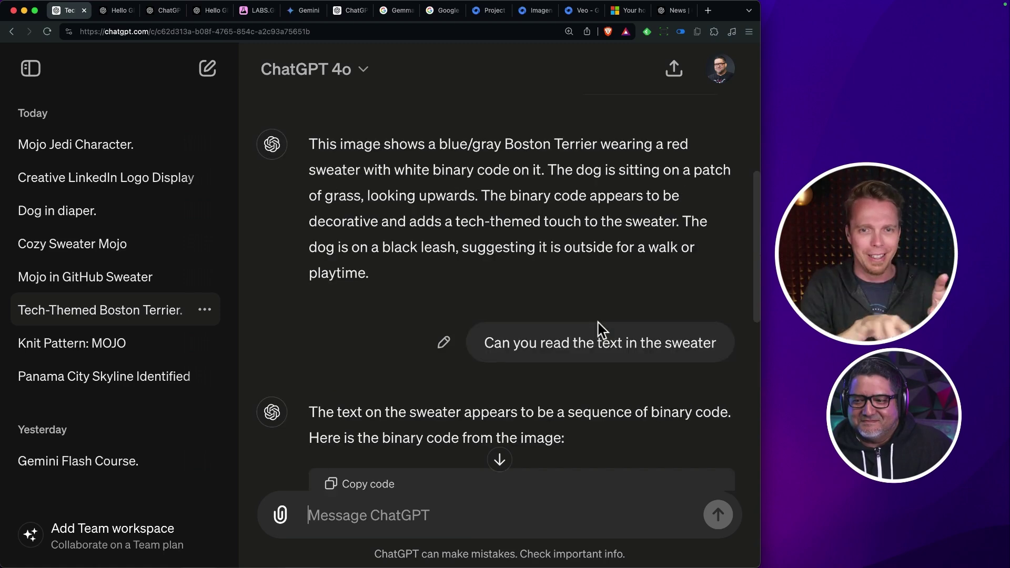
Reopen the Tech-Themed Boston Terrier chat and view the red binary-code sweater photo and description
scroll(602, 328, "down", 2)
left_click(85, 277)
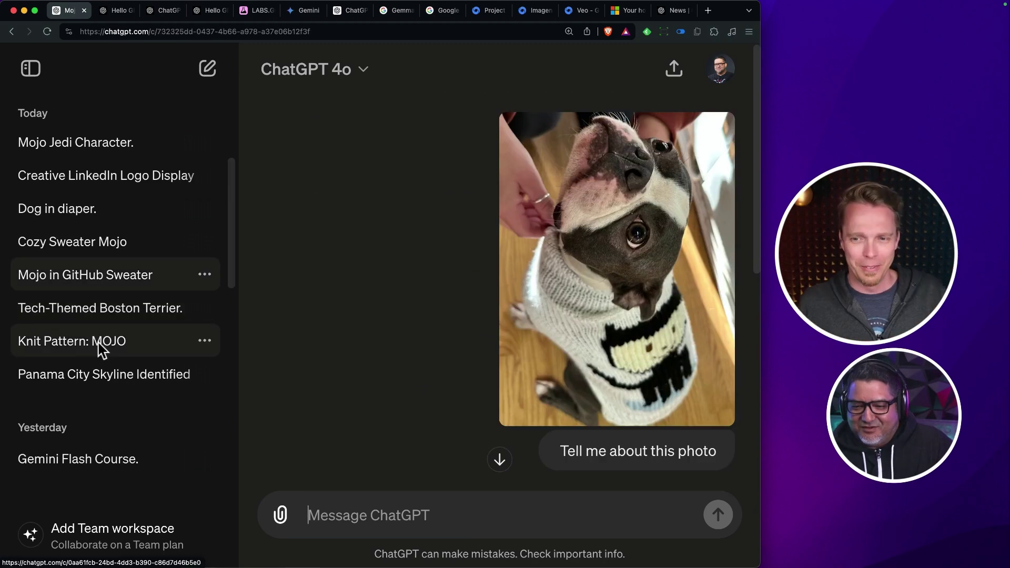
left_click(138, 314)
scroll(468, 310, "up", 10)
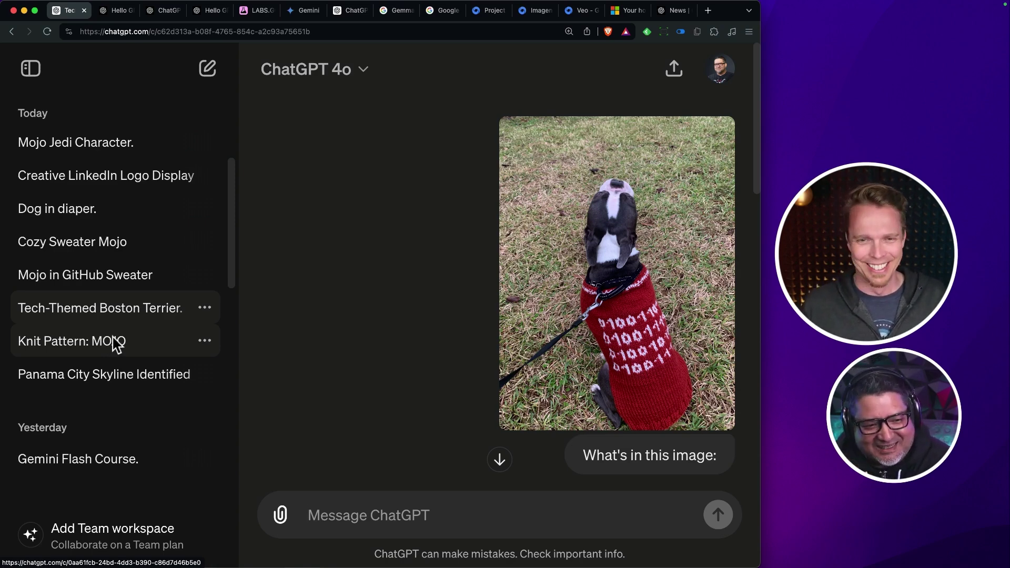
scroll(496, 316, "down", 5)
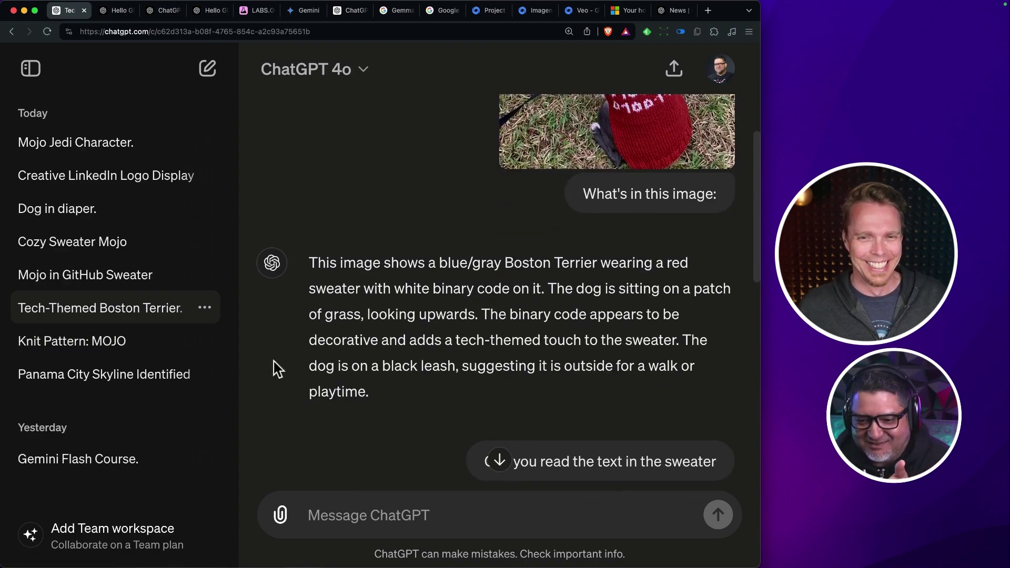
Open Knit Pattern: MOJO and scroll to the reply decoding the knitted binary as 'MOJO'
left_click(79, 341)
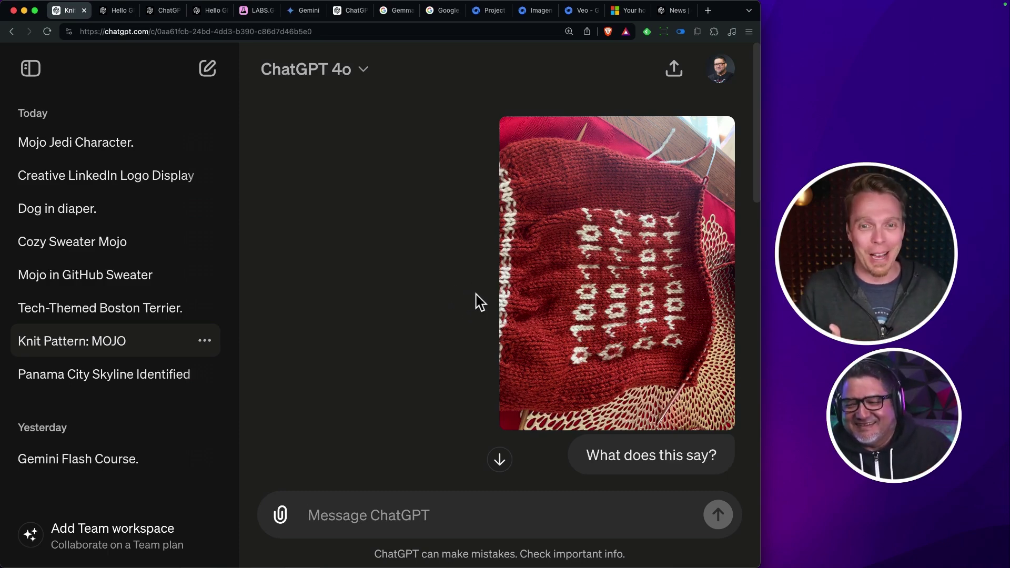
scroll(650, 245, "down", 1)
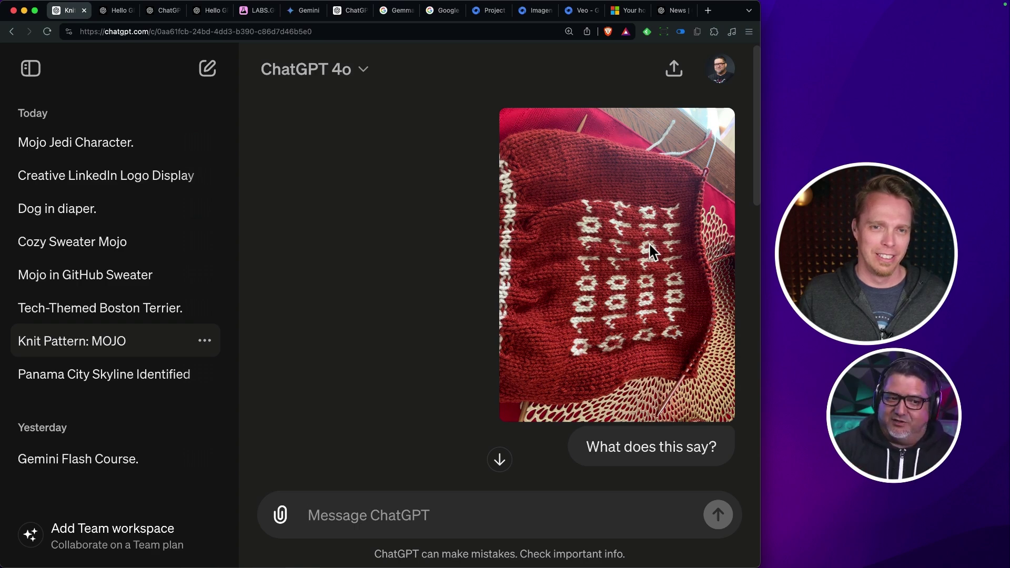
scroll(649, 242, "down", 5)
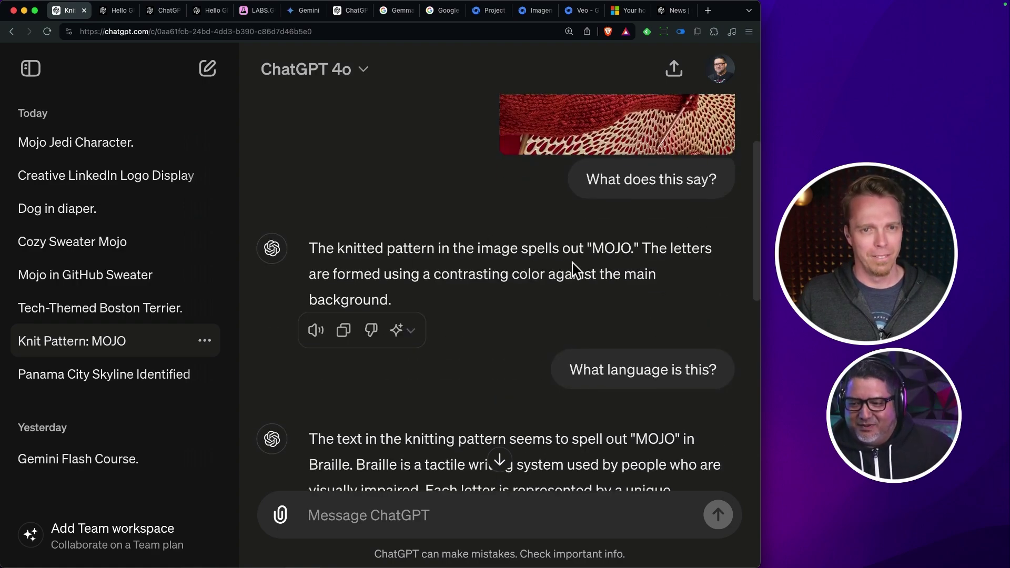
scroll(650, 266, "down", 1)
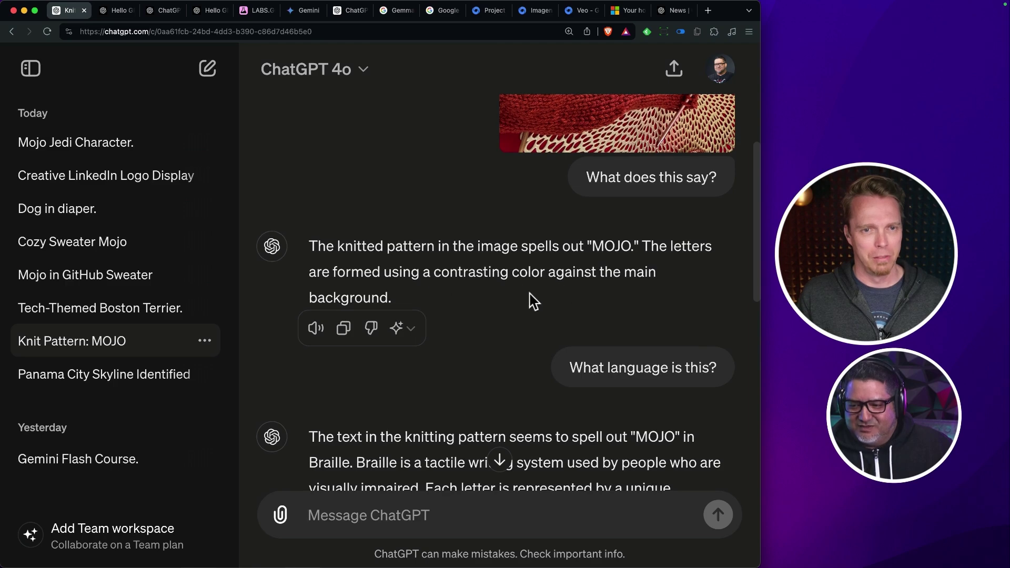
scroll(449, 376, "down", 4)
scroll(452, 375, "down", 7)
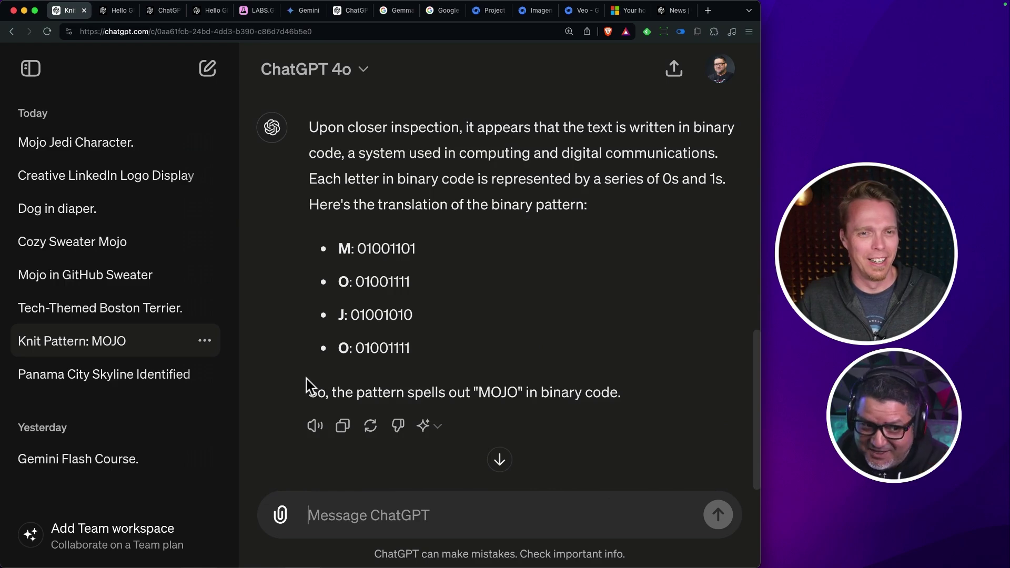
Open Panama City Skyline Identified and read the reply about the coastal skyline photo
left_click(134, 377)
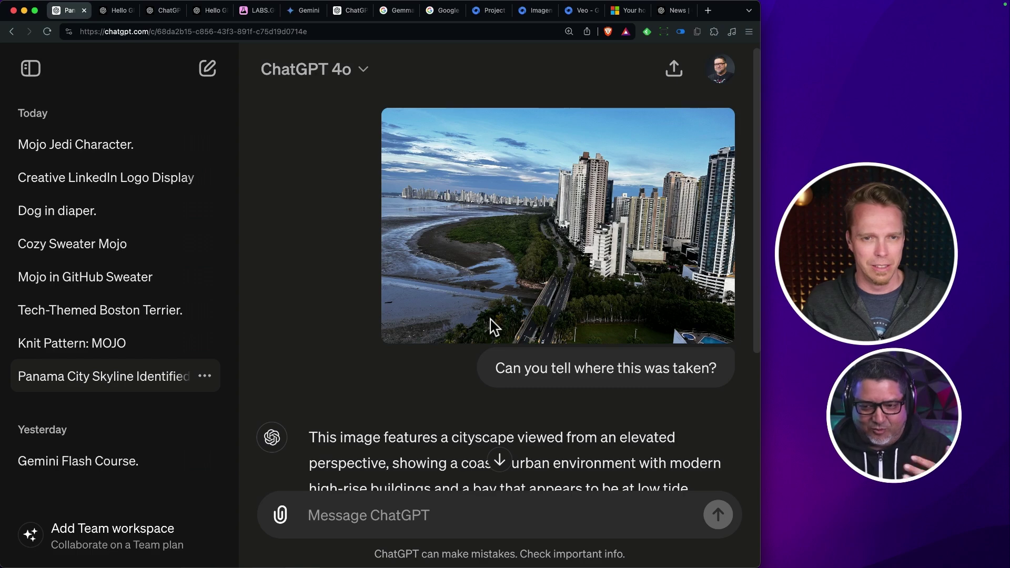
scroll(492, 327, "down", 3)
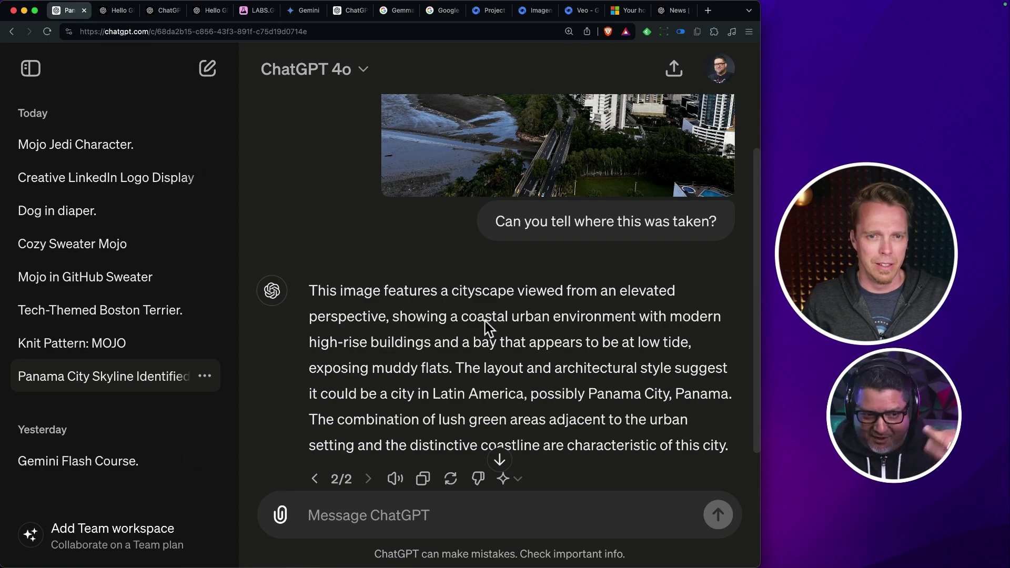
scroll(527, 294, "down", 1)
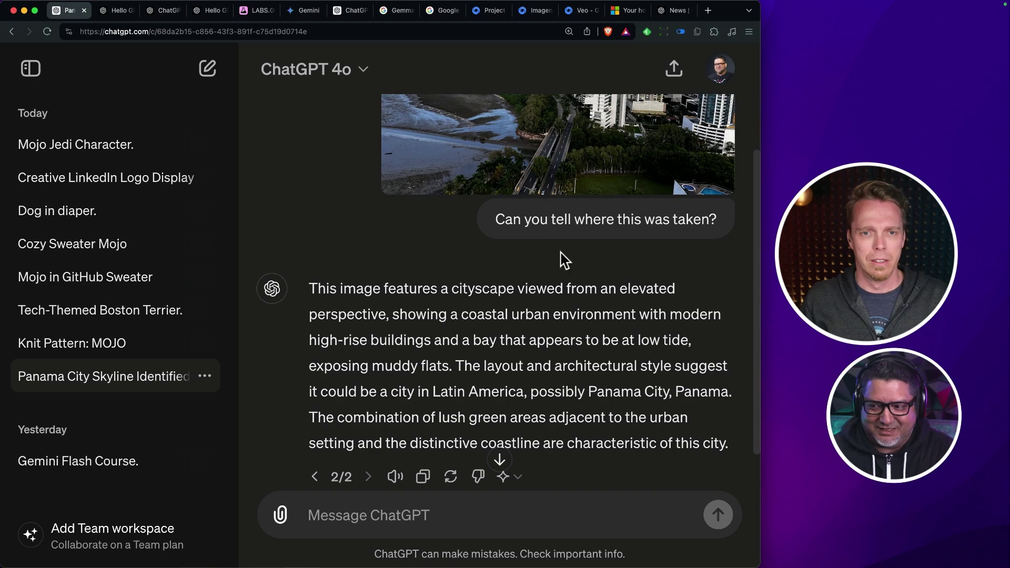
scroll(613, 284, "down", 2)
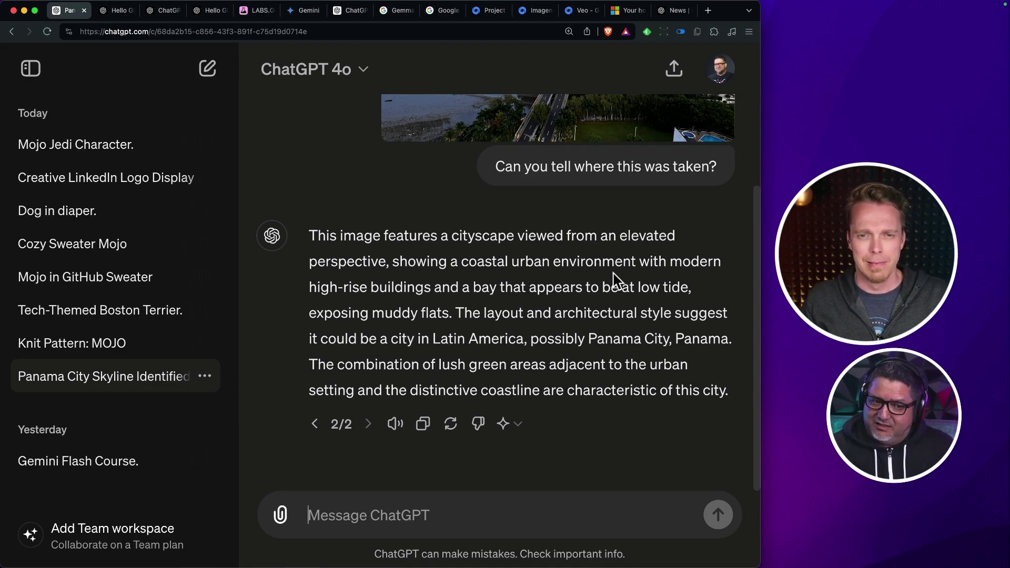
scroll(428, 180, "up", 4)
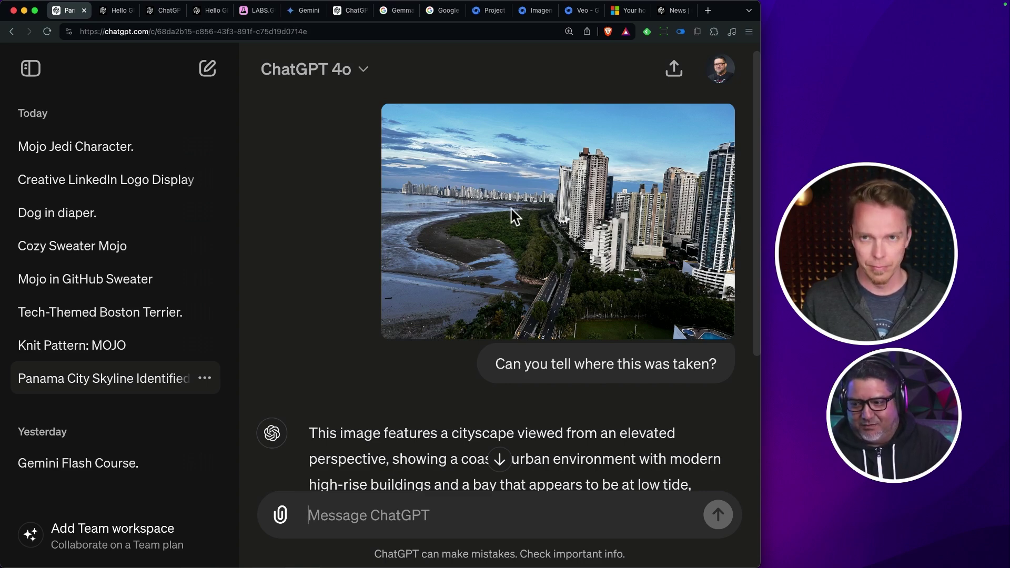
Highlight and clear the sentence placing the view in Punta Pacifica, then return to the photo
scroll(575, 232, "down", 5)
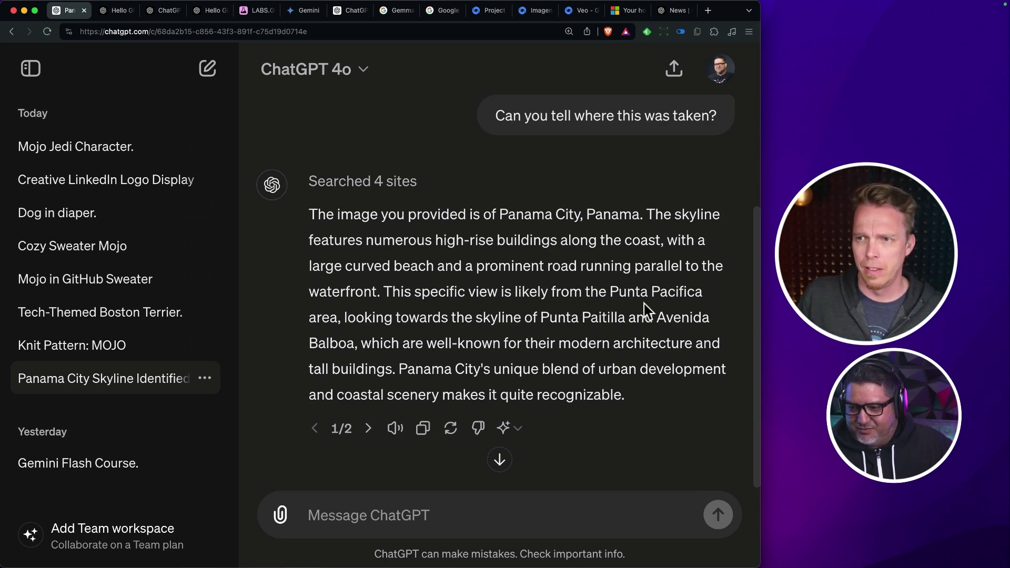
left_click_drag(384, 293, 591, 337)
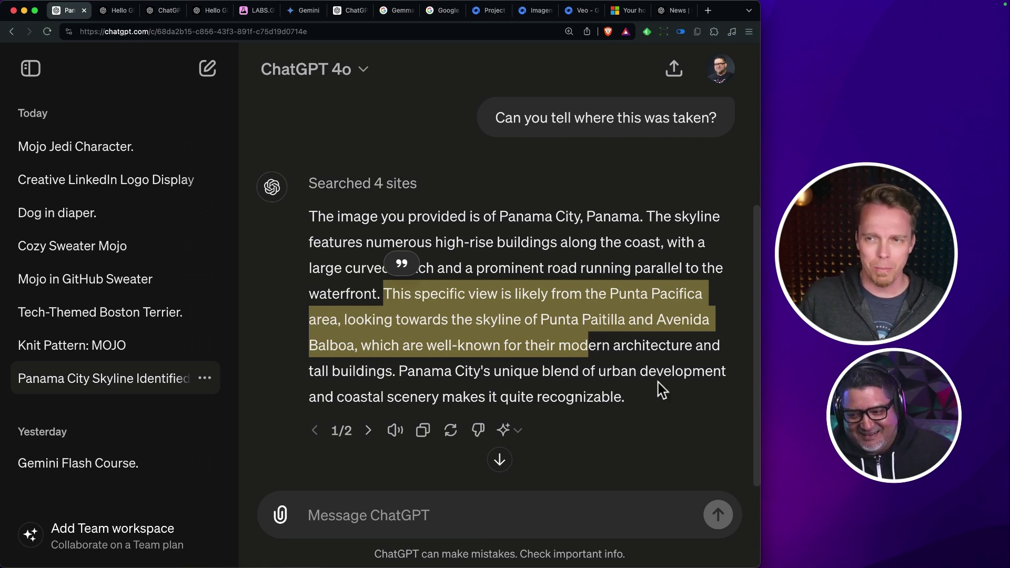
left_click(679, 402)
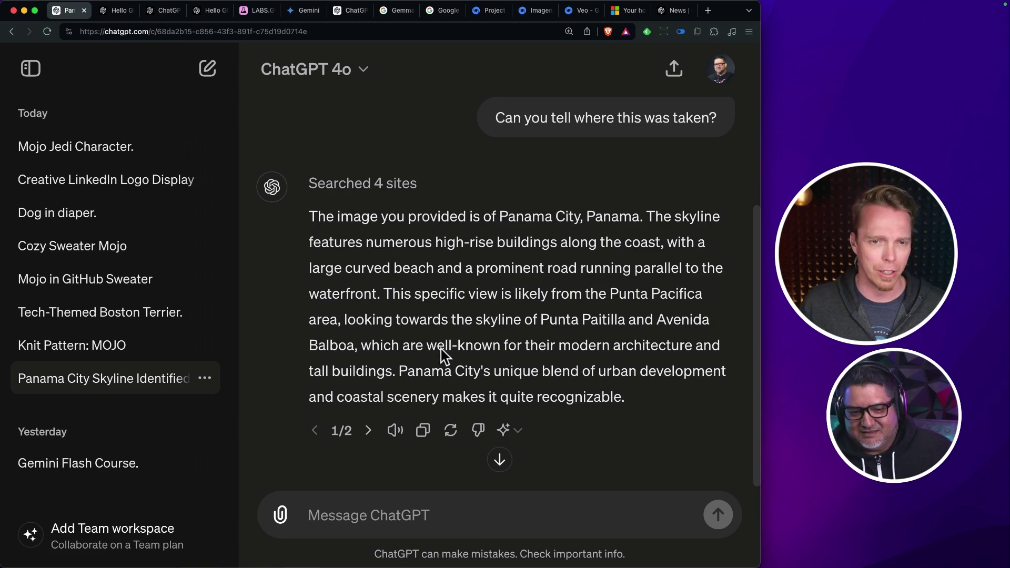
scroll(476, 355, "up", 2)
scroll(474, 358, "up", 3)
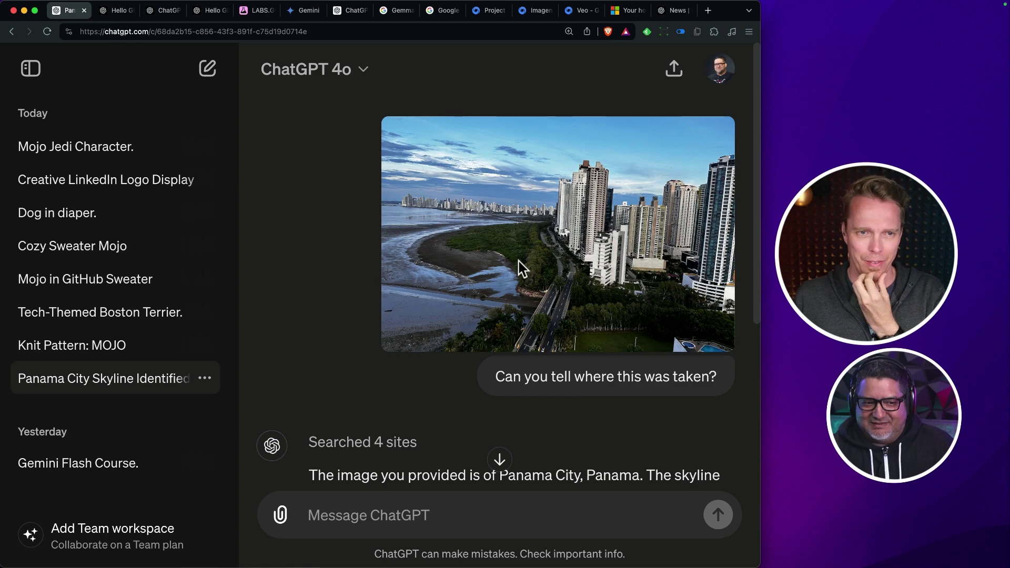
scroll(440, 269, "down", 1)
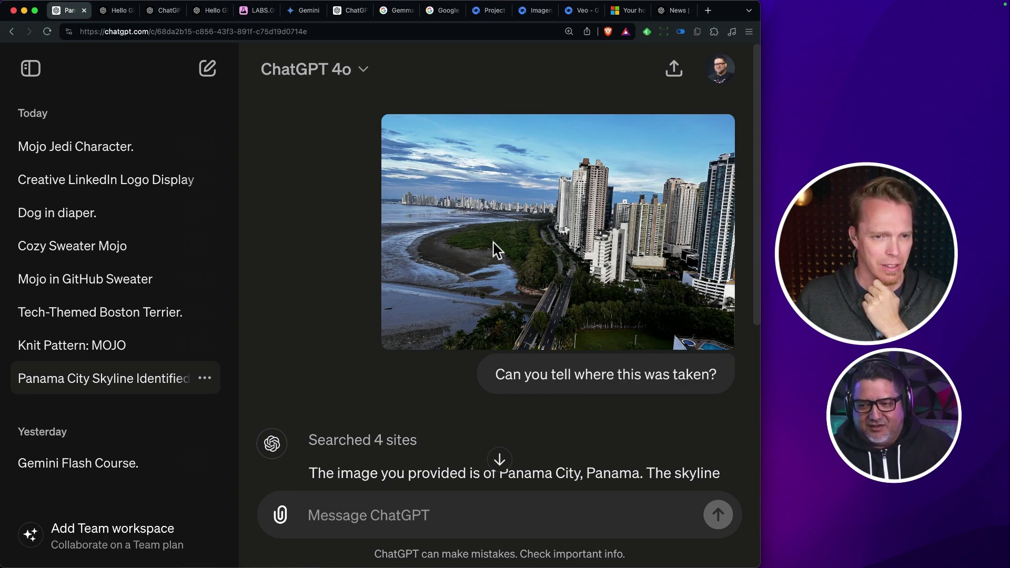
scroll(473, 258, "down", 1)
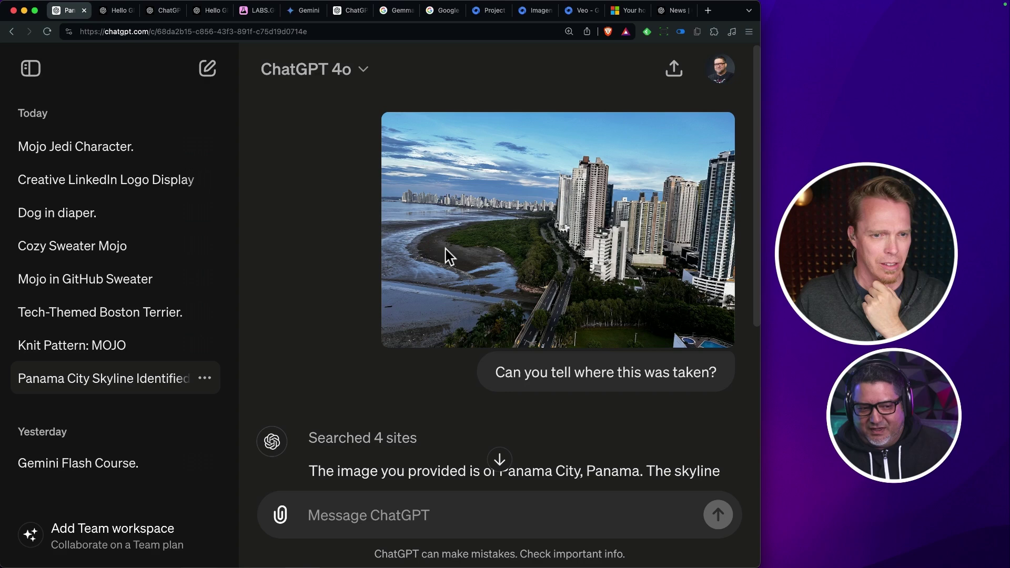
scroll(400, 260, "down", 1)
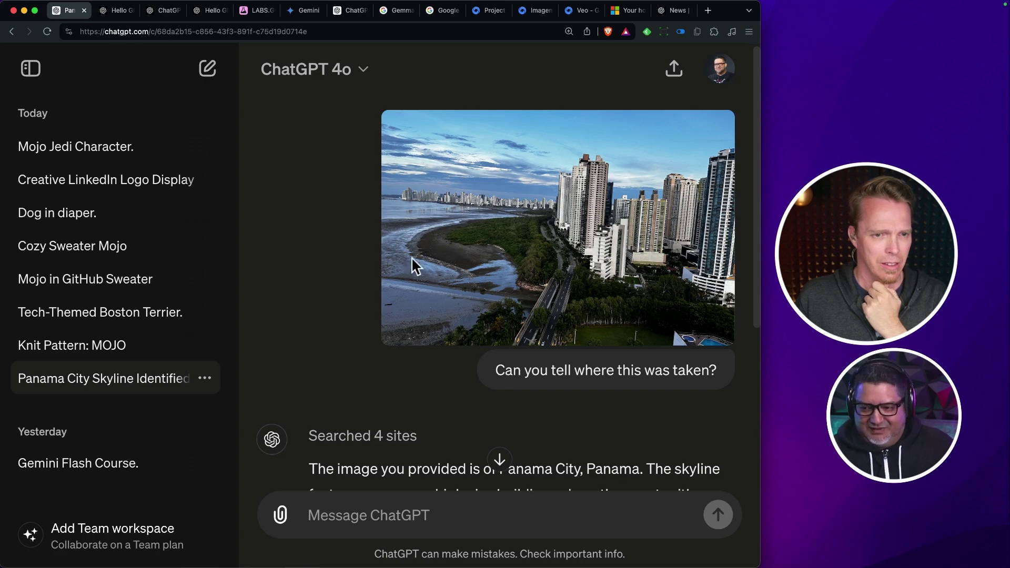
scroll(452, 247, "down", 2)
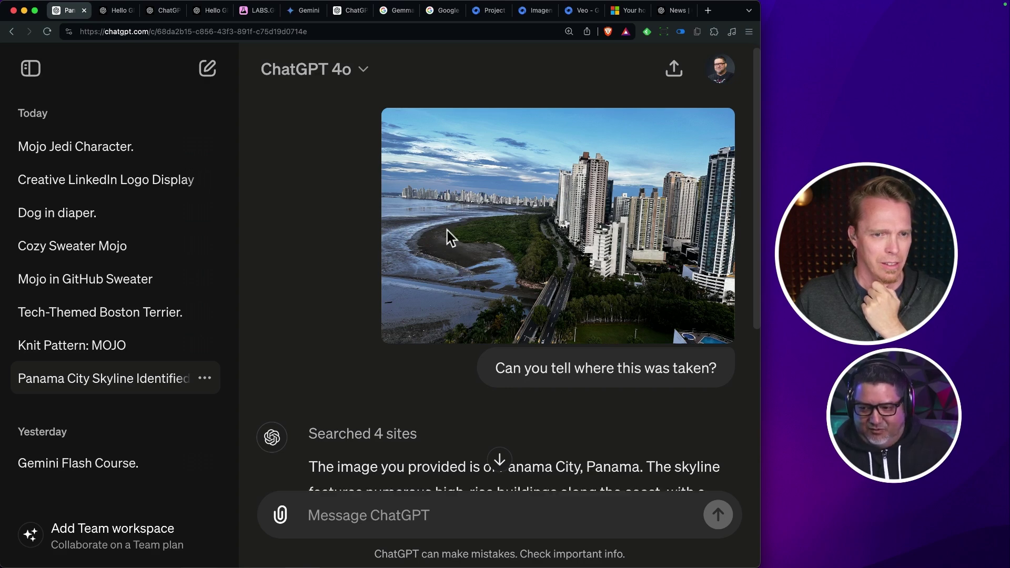